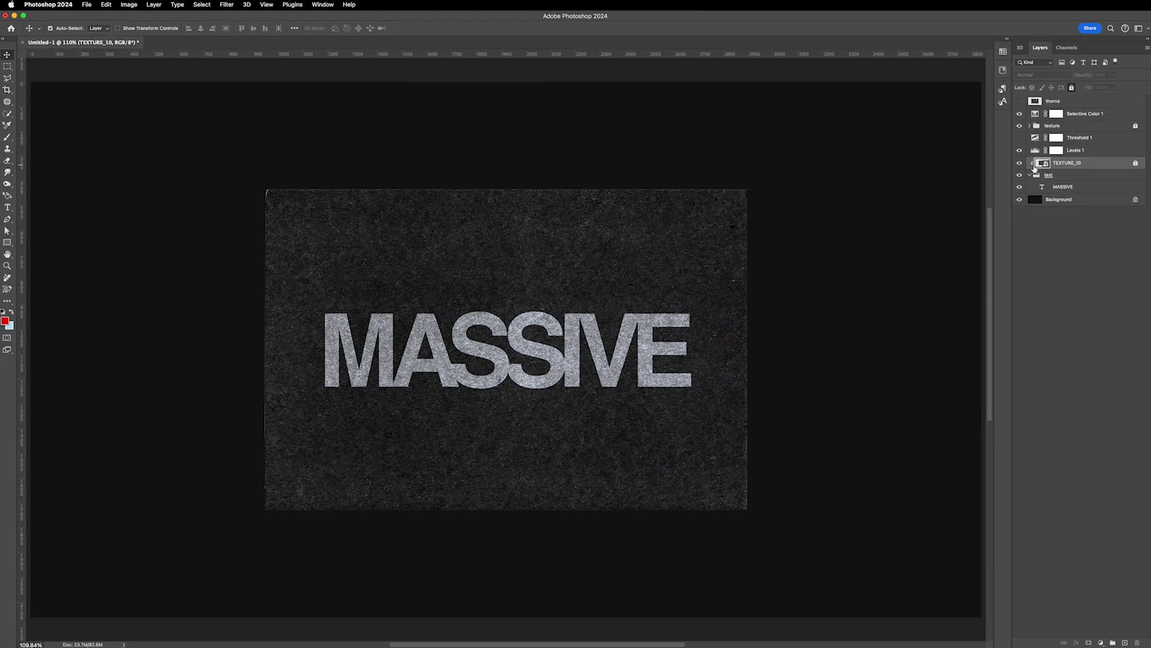
- Toggle the TEXTURE_10 overlay and paper background to compare textured and plain white text
{"action": "left_click", "coordinate": [1019, 164]}
{"action": "left_click", "coordinate": [1019, 163]}
{"action": "left_click", "coordinate": [1021, 127]}
{"action": "left_click", "coordinate": [1020, 164]}
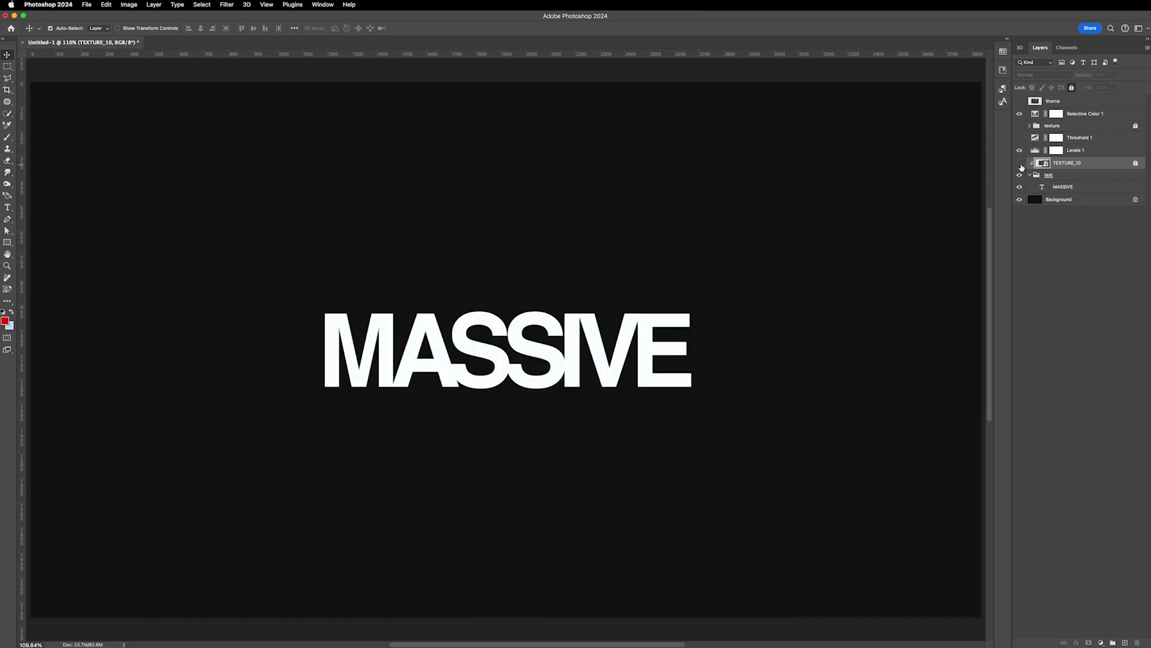
{"action": "left_click", "coordinate": [1021, 163]}
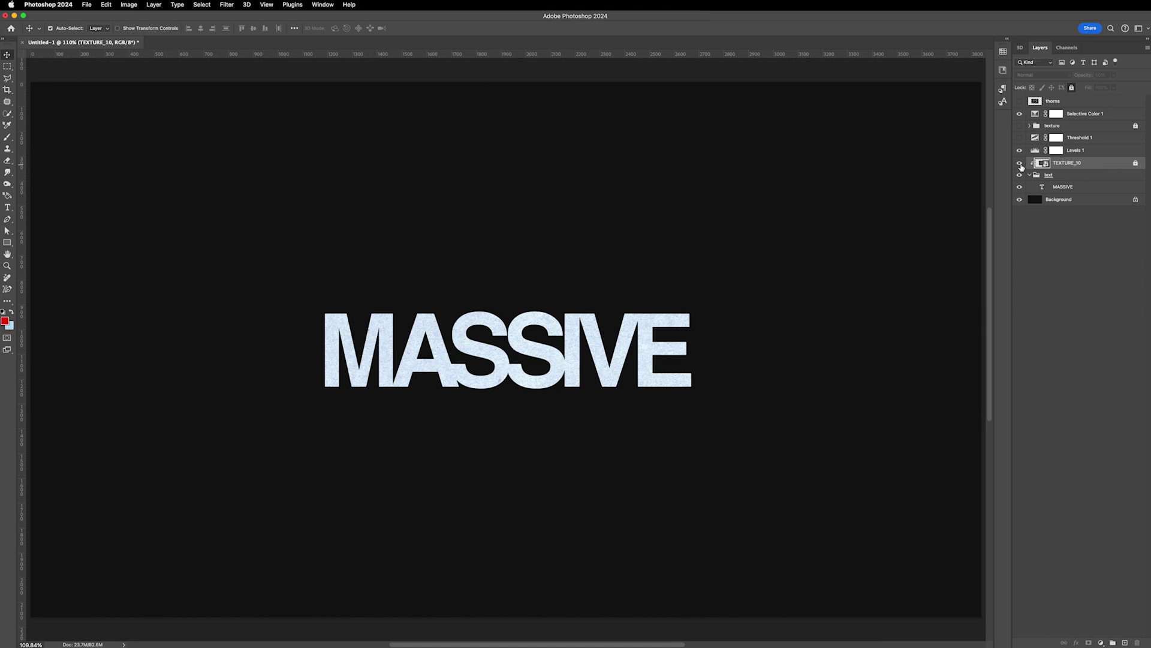
- Inspect the Levels 1 adjustment settings, then close them
{"action": "double_click", "coordinate": [1034, 154]}
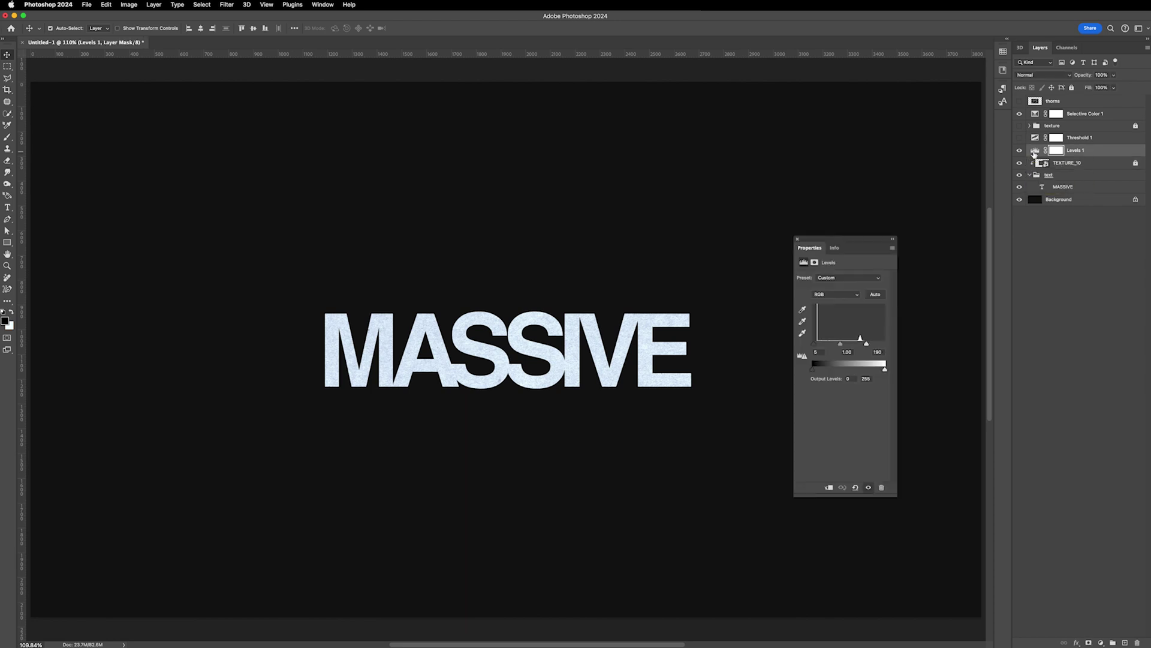
{"action": "left_click", "coordinate": [1034, 151]}
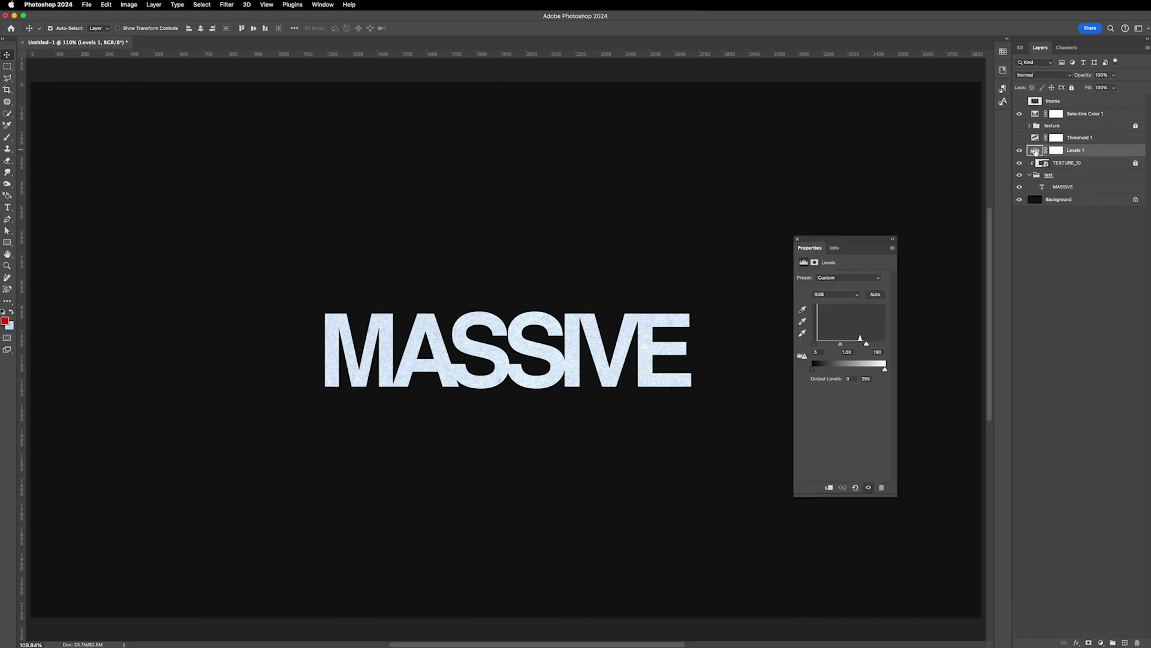
{"action": "left_click", "coordinate": [796, 240]}
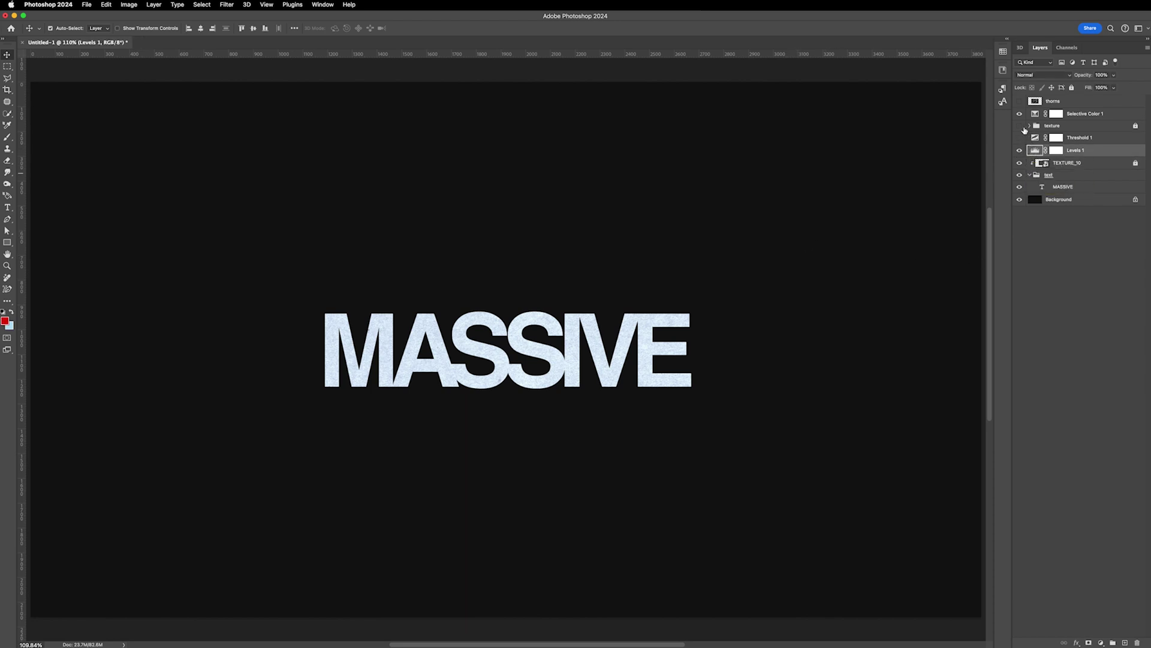
- Restore the texture group, review its hard light, multiply and lighten layers, and inspect Selective Color 1
{"action": "left_click", "coordinate": [1021, 126]}
{"action": "left_click", "coordinate": [1029, 125]}
{"action": "left_click", "coordinate": [1064, 202]}
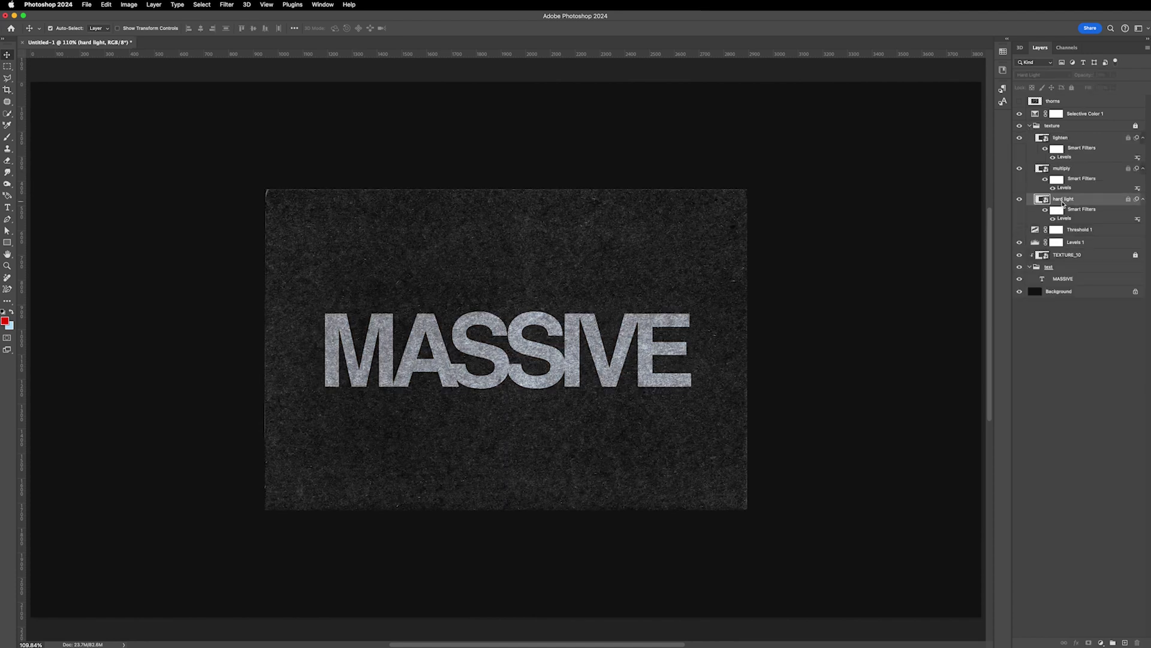
{"action": "left_click", "coordinate": [1068, 172]}
{"action": "left_click", "coordinate": [1063, 140]}
{"action": "left_click", "coordinate": [1029, 126]}
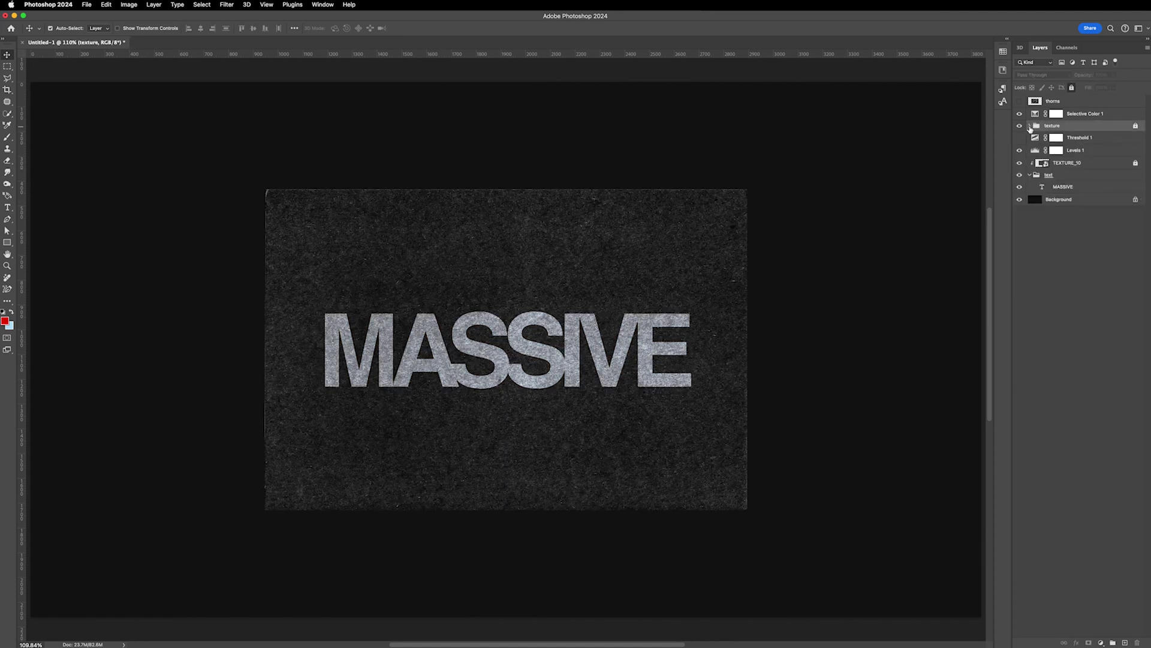
{"action": "double_click", "coordinate": [1033, 115]}
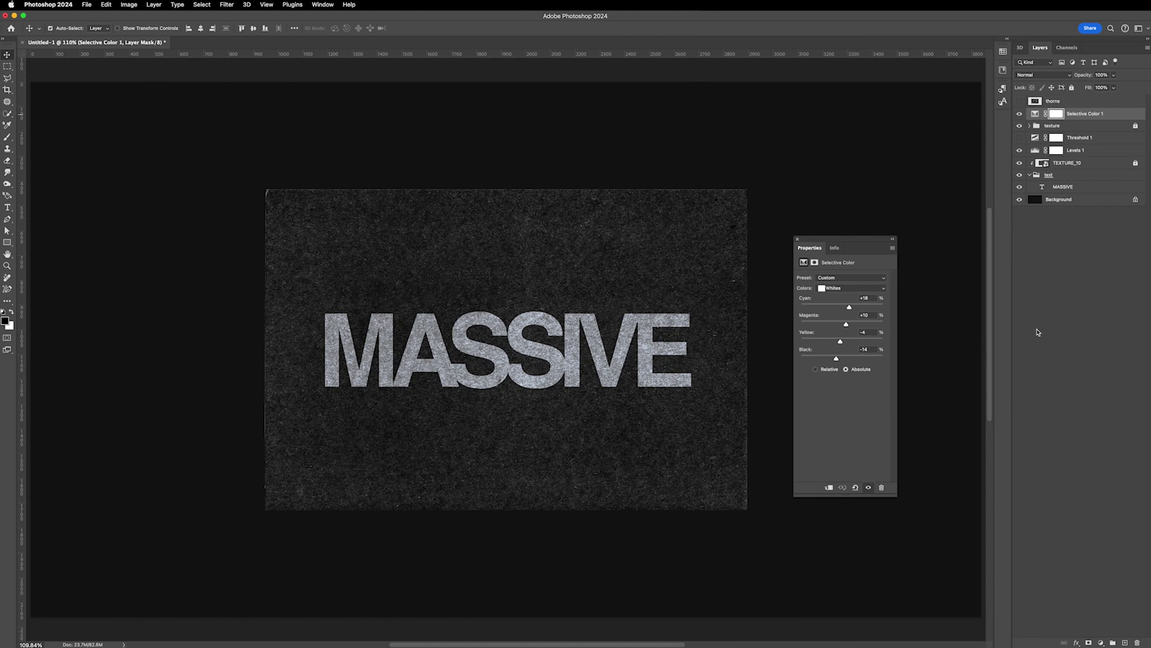
{"action": "left_click", "coordinate": [797, 238]}
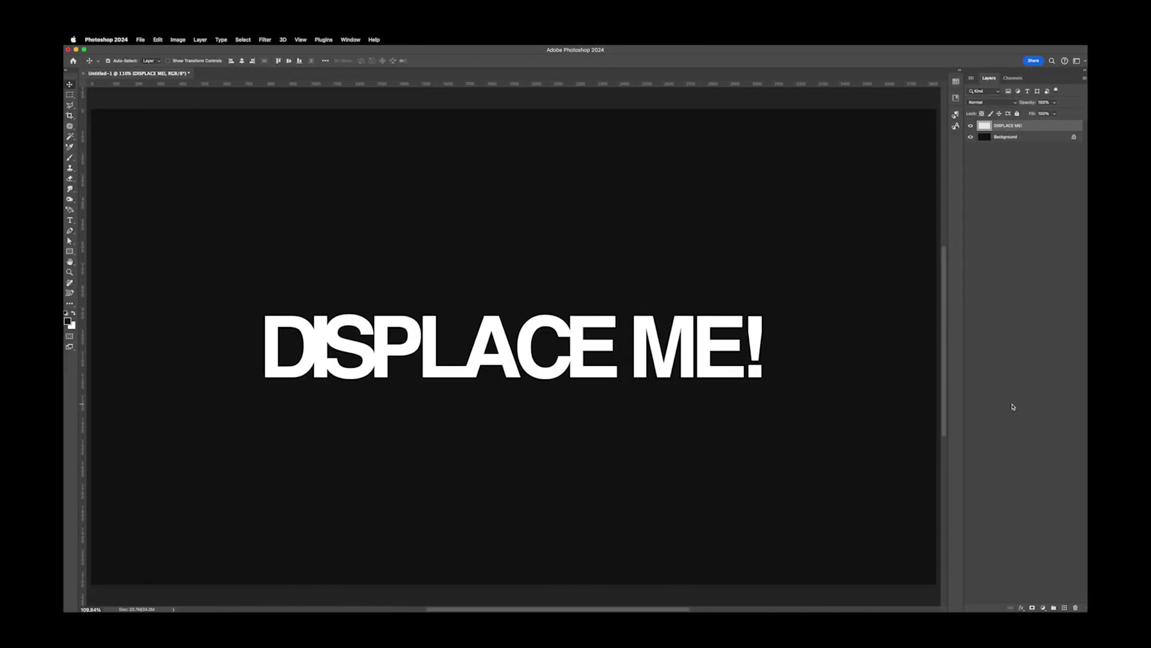
- Apply Filter > Distort > Displace with a vertical scale of 20
{"action": "left_click", "coordinate": [265, 40]}
{"action": "mouse_move", "coordinate": [289, 158]}
{"action": "left_click", "coordinate": [393, 158]}
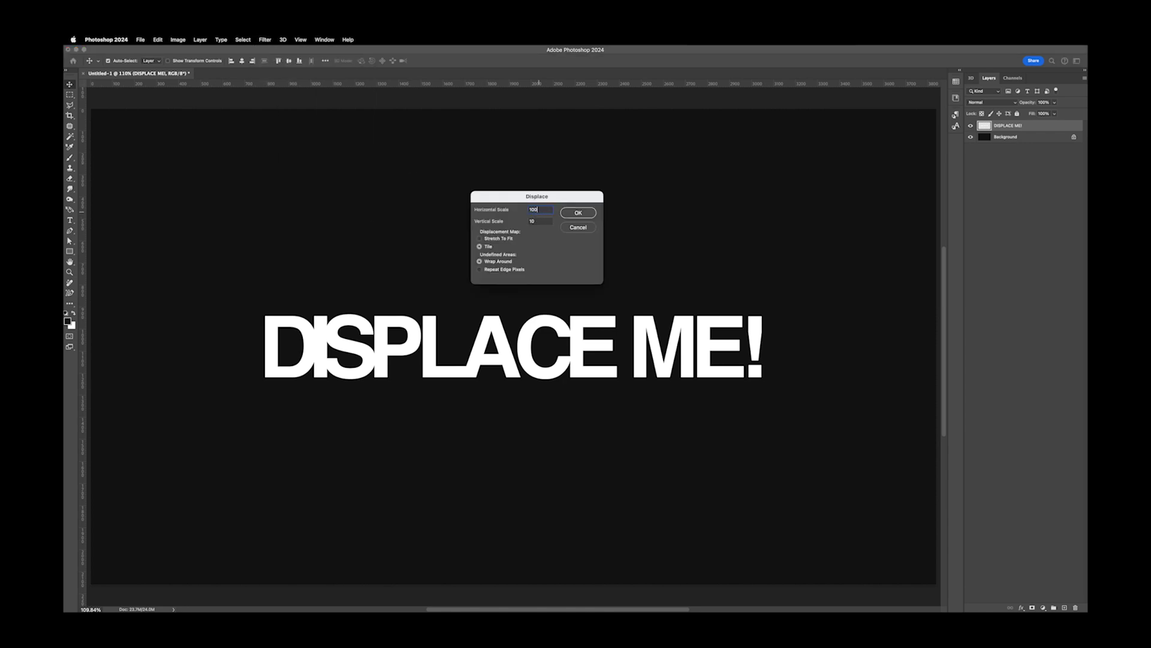
{"action": "double_click", "coordinate": [538, 223]}
{"action": "type", "text": "20"}
{"action": "left_click", "coordinate": [581, 214]}
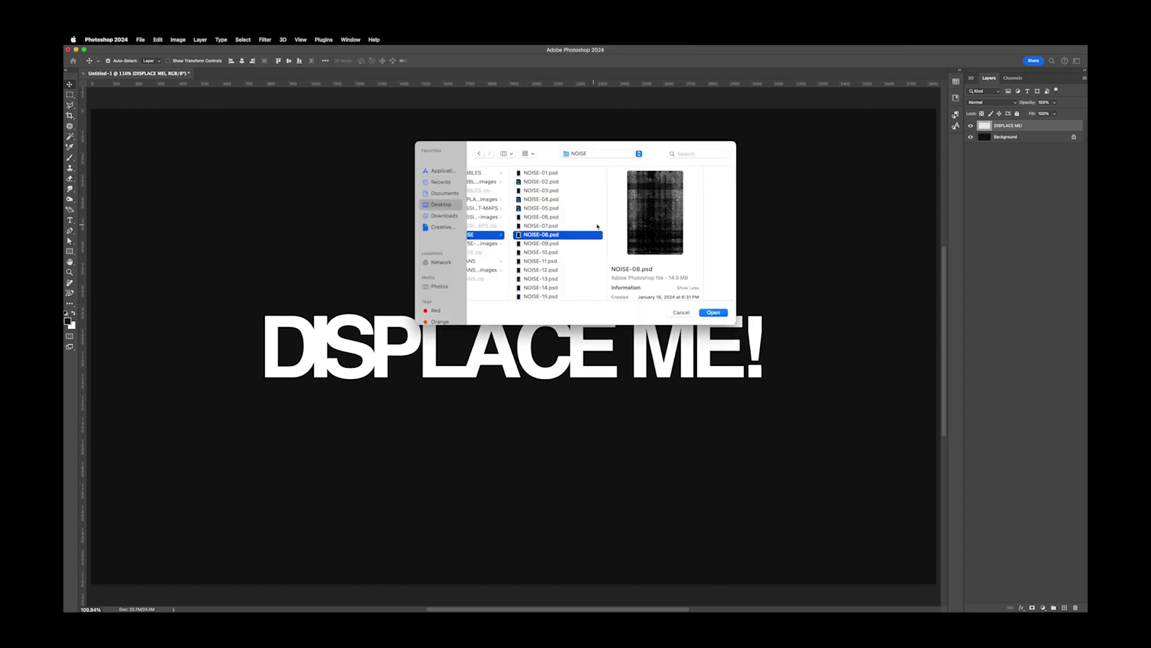
- Load the NOISE-13 file as the displacement map
{"action": "left_click_drag", "start_coordinate": [607, 220], "coordinate": [602, 242]}
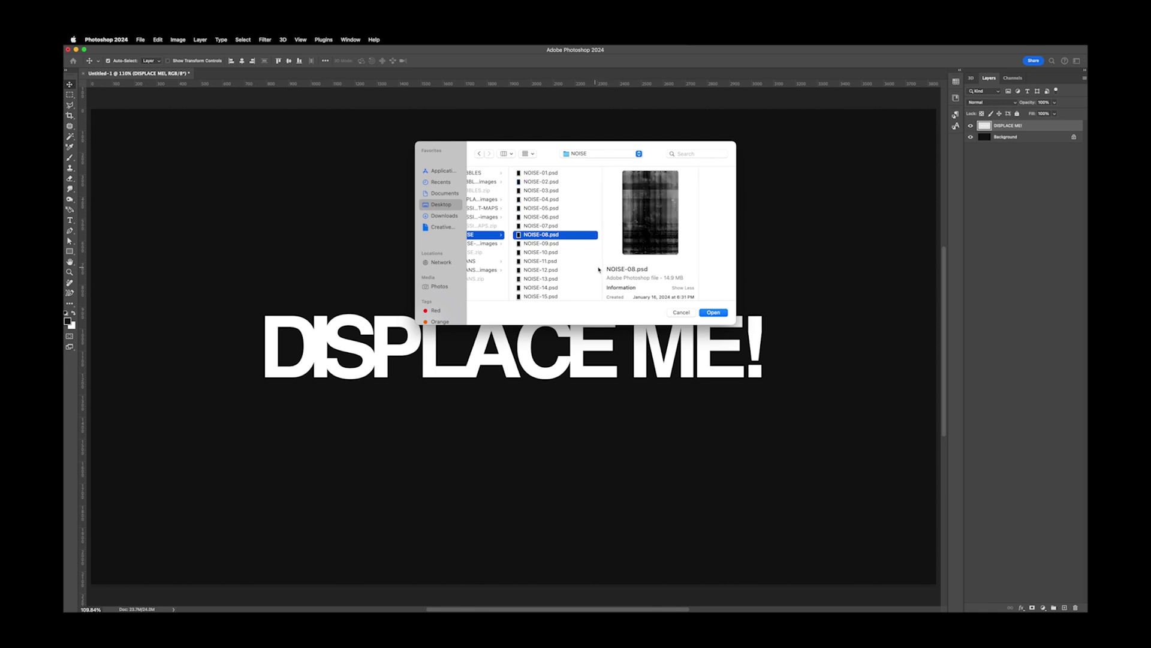
{"action": "left_click", "coordinate": [571, 244]}
{"action": "left_click", "coordinate": [571, 261]}
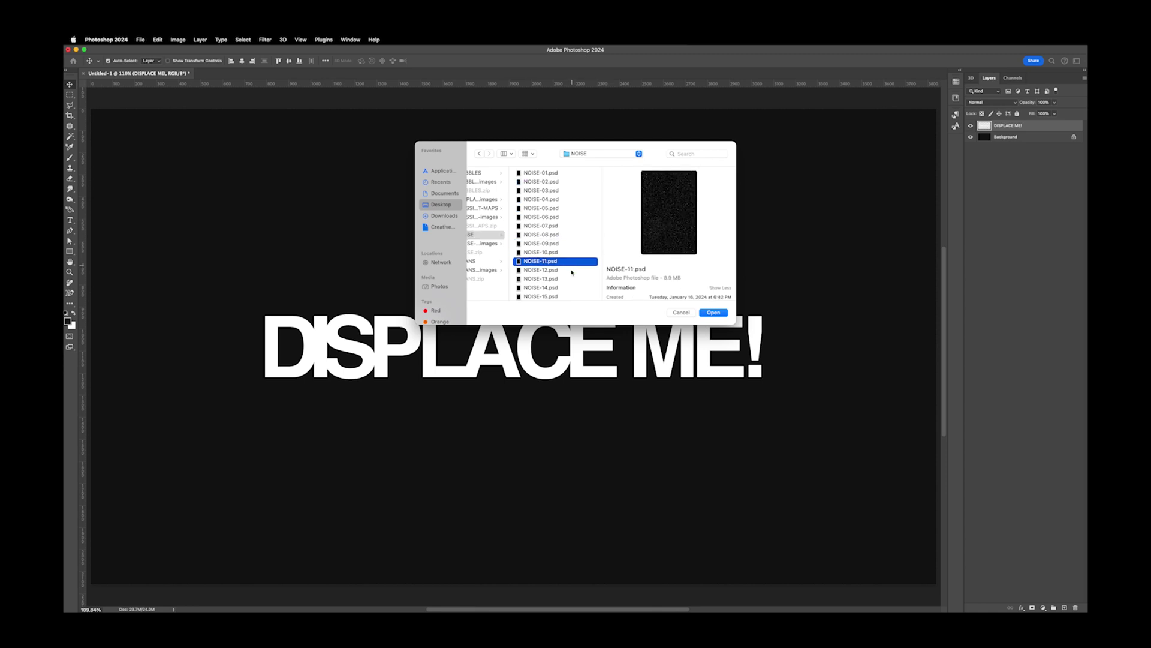
{"action": "left_click", "coordinate": [569, 279]}
{"action": "left_click", "coordinate": [713, 312]}
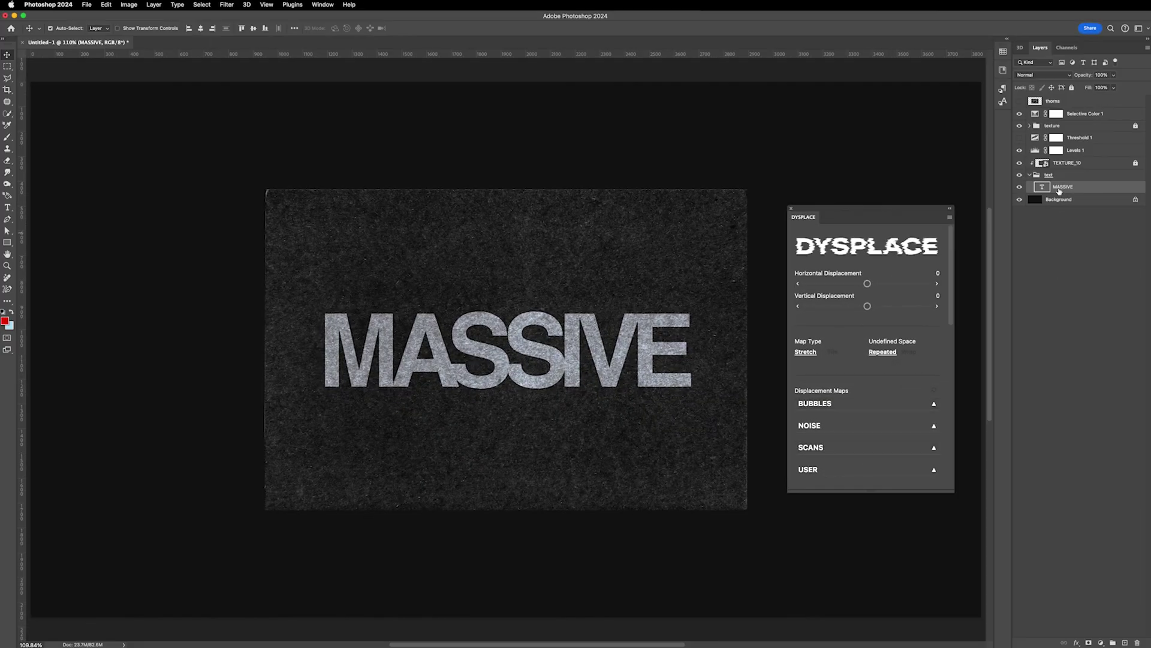
- Apply the NOISE-08 displacement map to the MASSIVE text in the DYSPLACE panel
{"action": "left_click", "coordinate": [835, 427]}
{"action": "scroll", "coordinate": [837, 431], "scroll_direction": "down", "scroll_amount": 5}
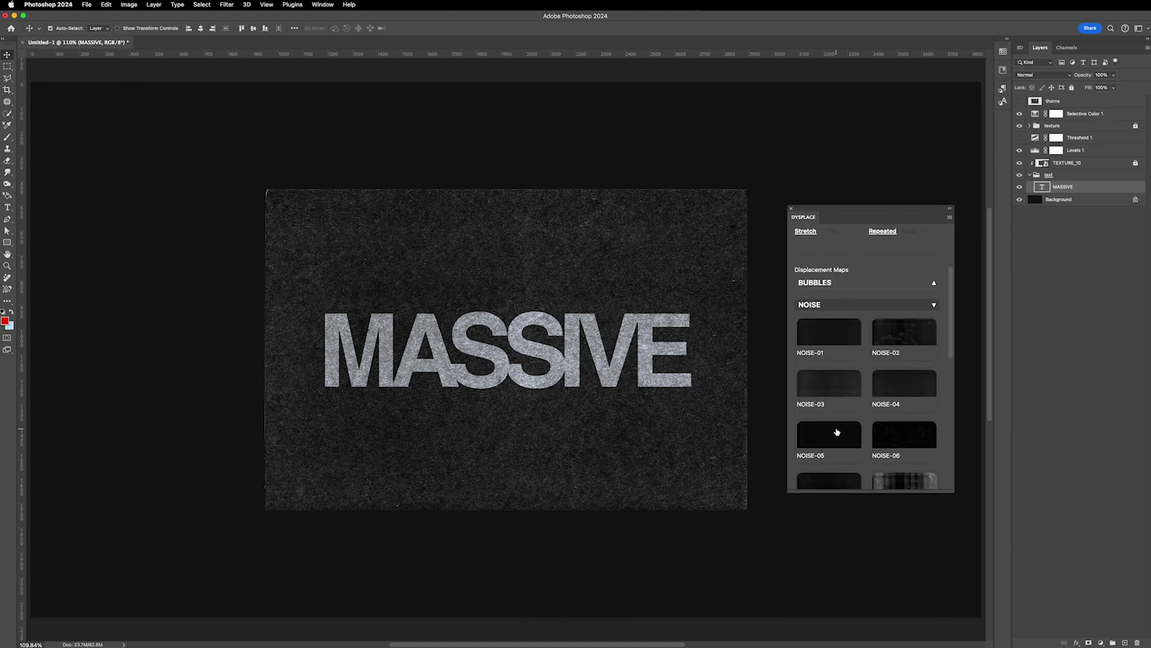
{"action": "scroll", "coordinate": [900, 420], "scroll_direction": "down", "scroll_amount": 4}
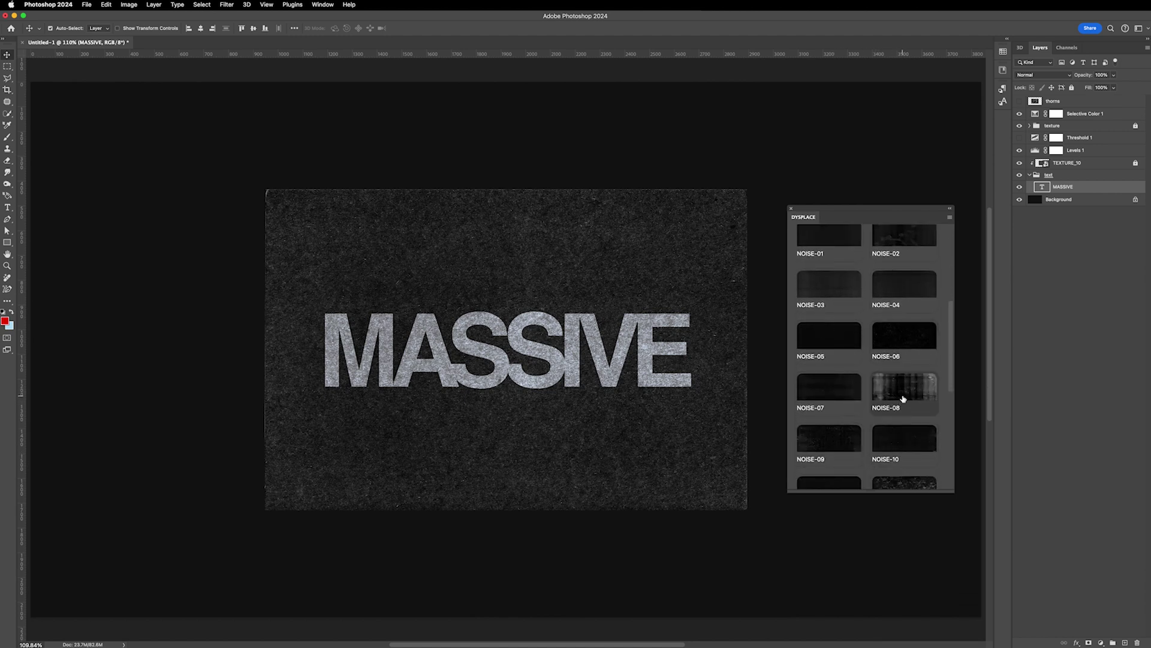
{"action": "left_click", "coordinate": [904, 398]}
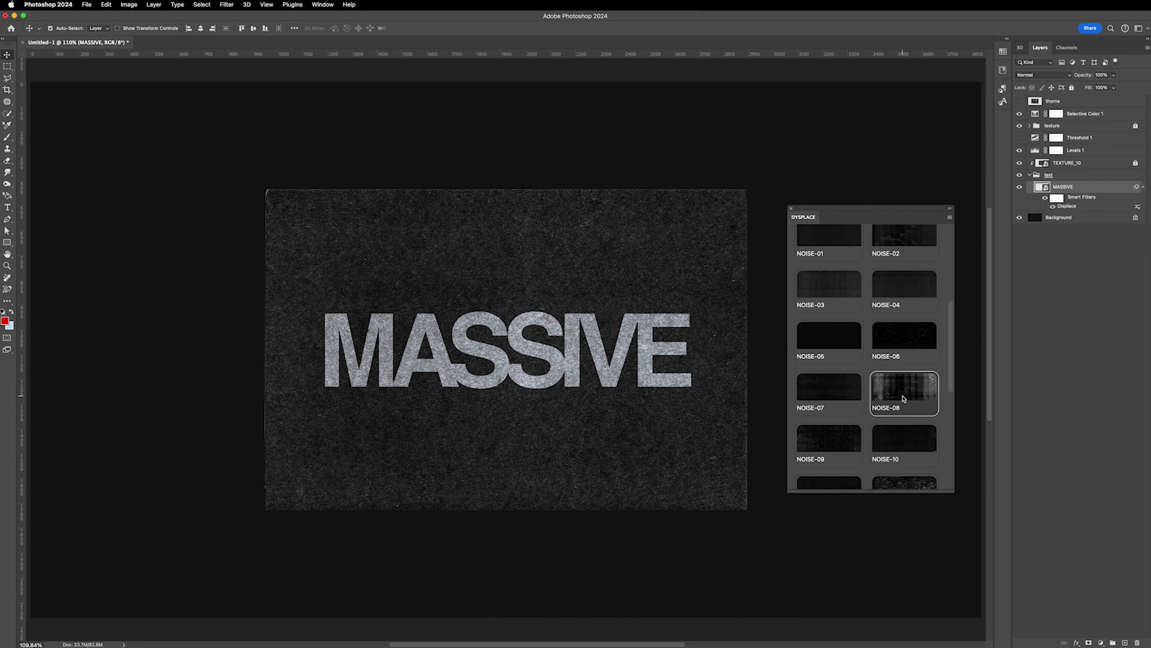
- Collapse the NOISE maps and raise the horizontal displacement
{"action": "scroll", "coordinate": [890, 398], "scroll_direction": "up", "scroll_amount": 5}
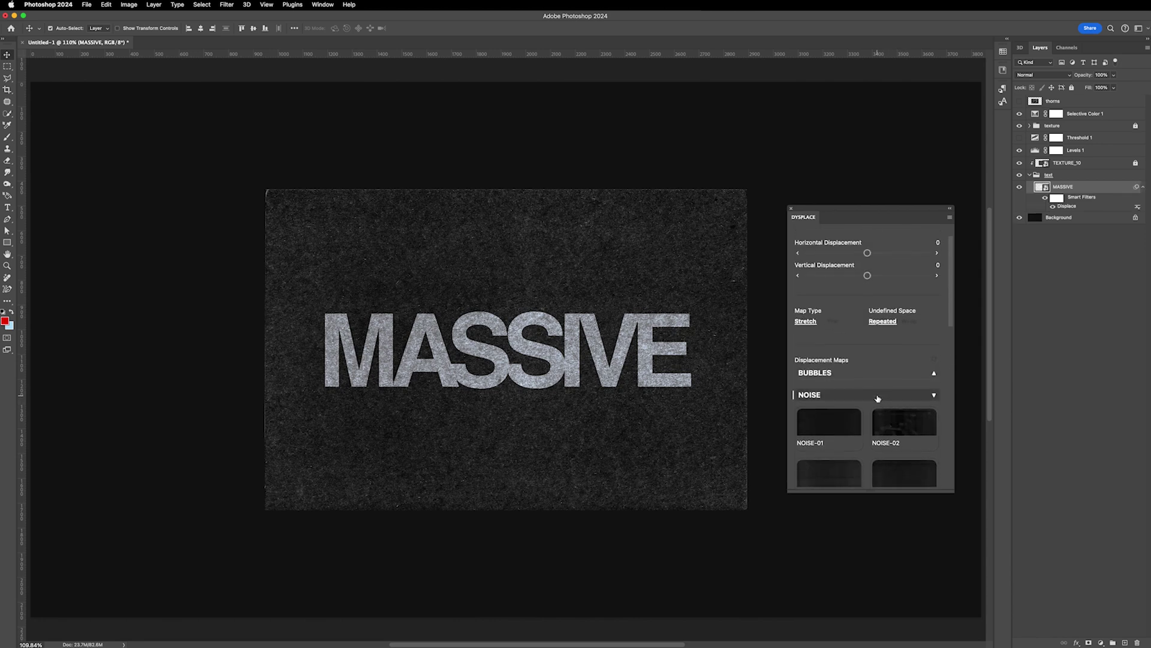
{"action": "left_click", "coordinate": [877, 396]}
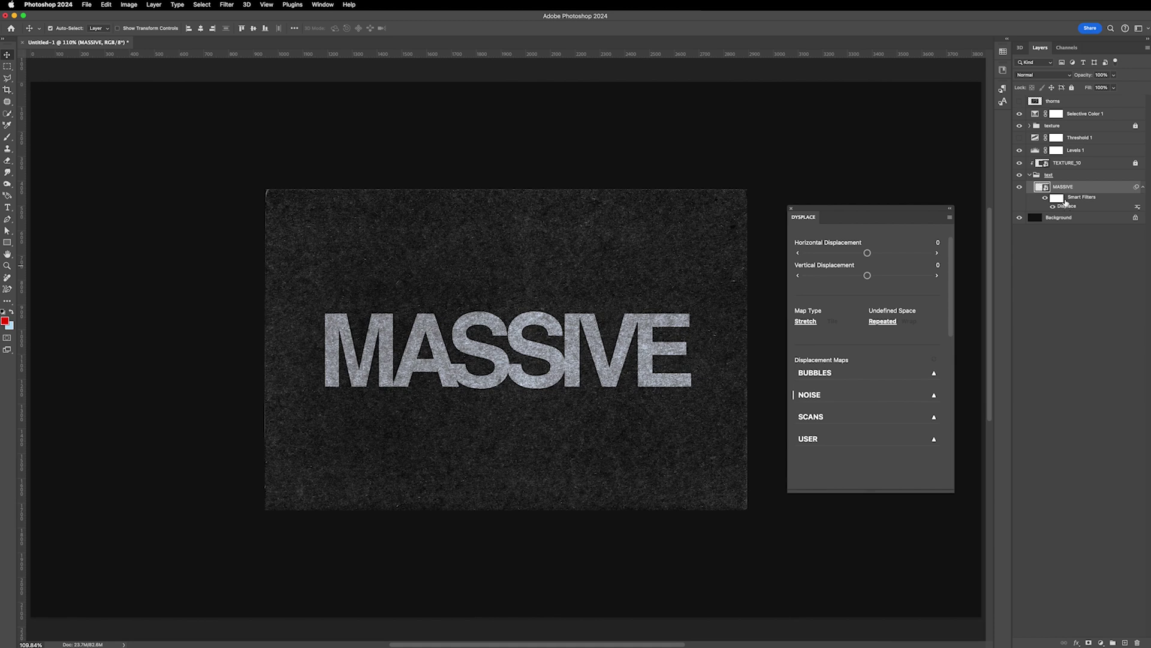
{"action": "scroll", "coordinate": [887, 349], "scroll_direction": "up", "scroll_amount": 1}
{"action": "left_click_drag", "start_coordinate": [868, 286], "coordinate": [869, 313]}
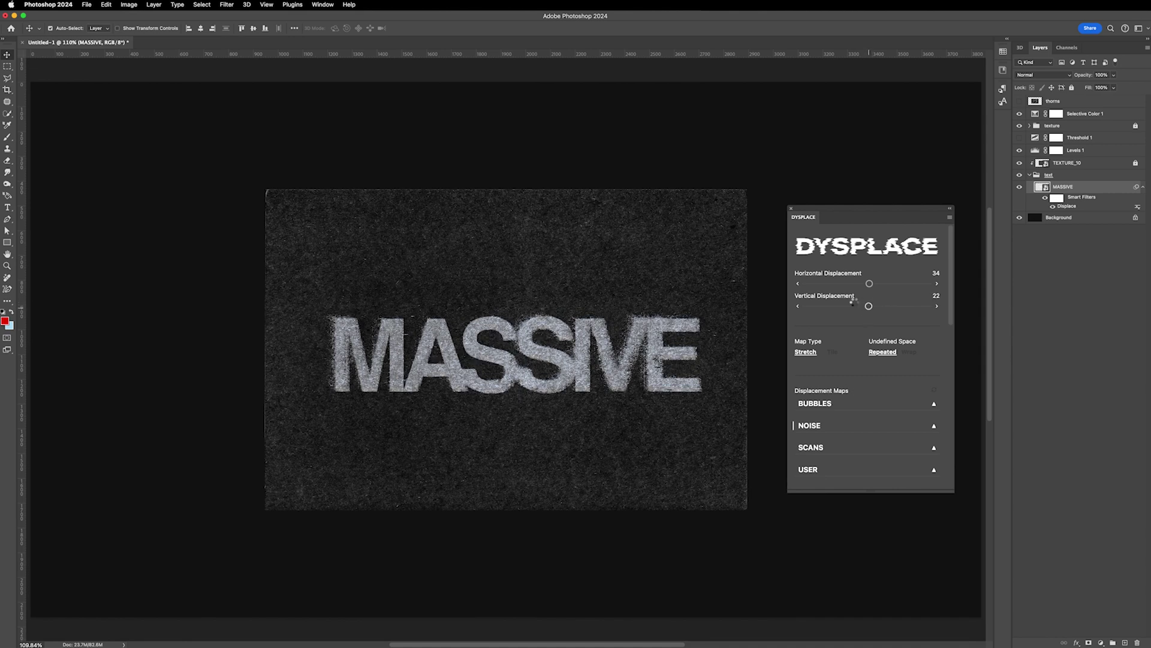
- Ease displacement to 23 horizontal and 19 vertical, then duplicate the MASSIVE layer
{"action": "left_click", "coordinate": [798, 285]}
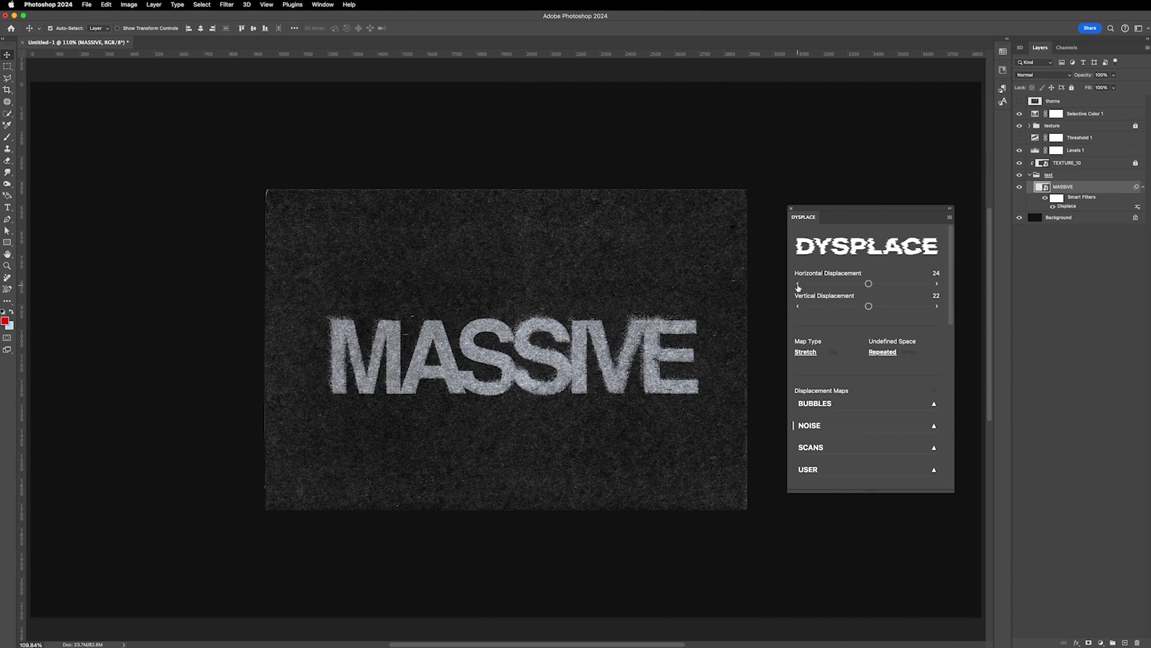
{"action": "left_click", "coordinate": [798, 285]}
{"action": "left_click", "coordinate": [798, 307]}
{"action": "left_click", "coordinate": [797, 308]}
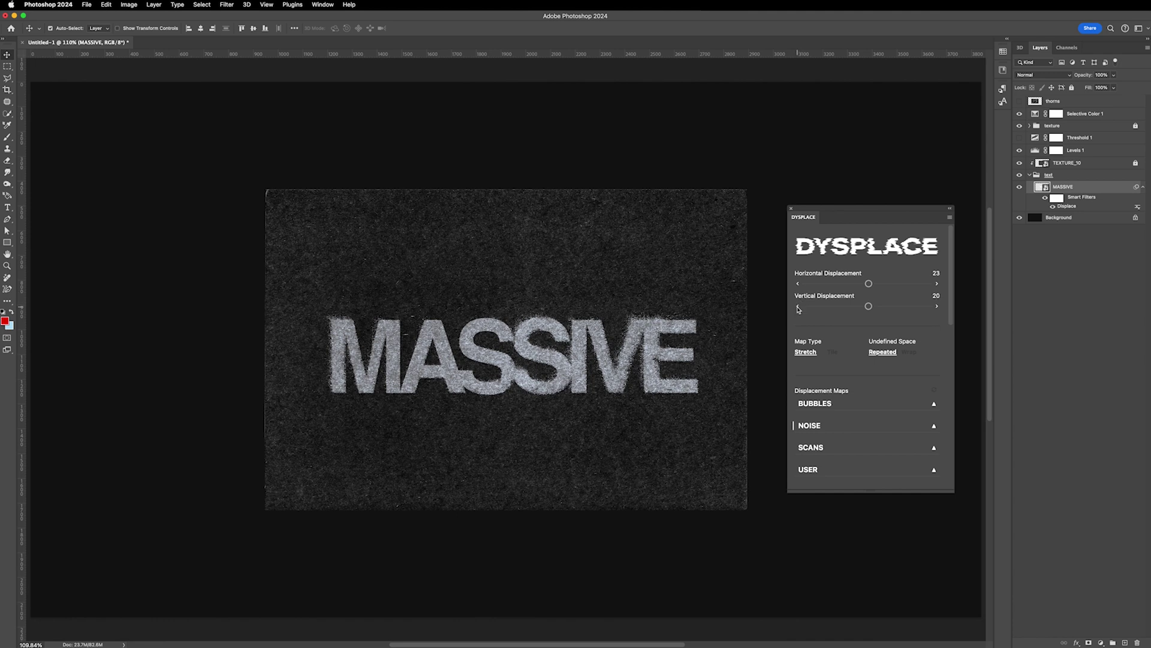
{"action": "left_click", "coordinate": [797, 308]}
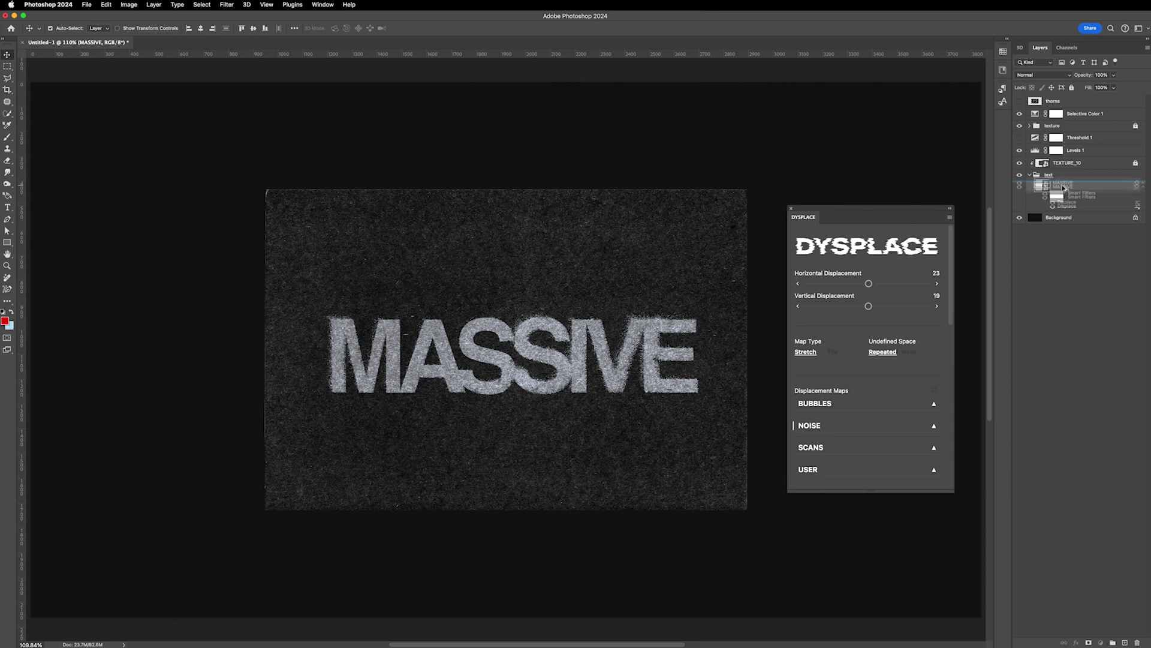
{"action": "key", "text": "super+j"}
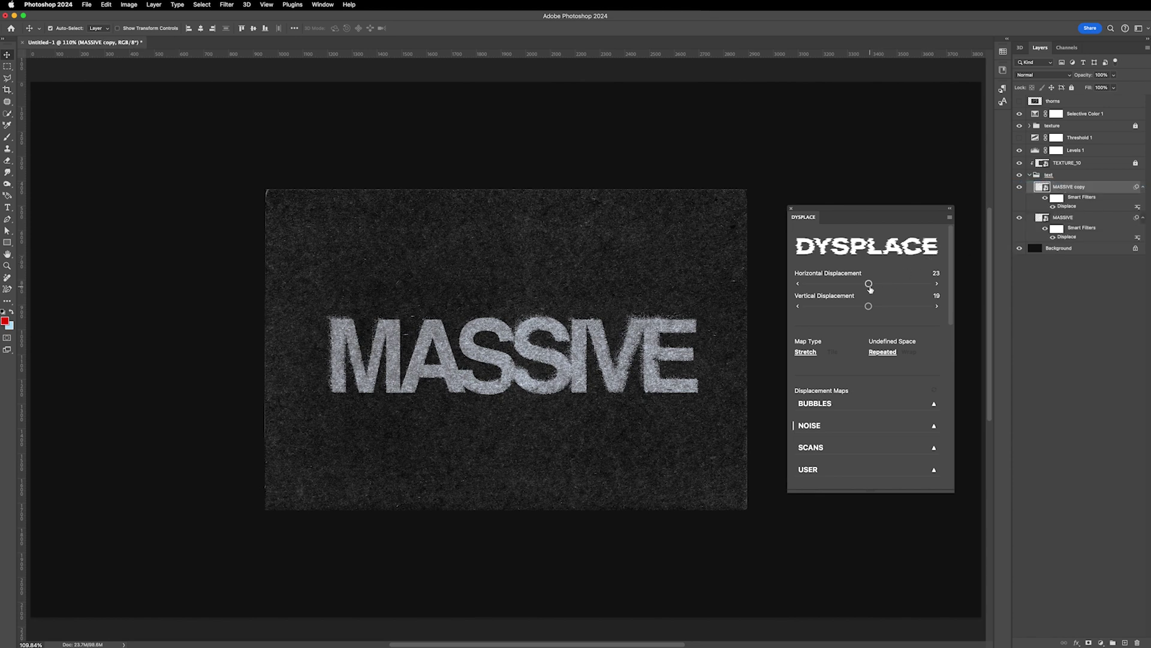
- Set the copy's displacement to about -25 horizontal and -17 vertical
{"action": "left_click_drag", "start_coordinate": [868, 286], "coordinate": [867, 286]}
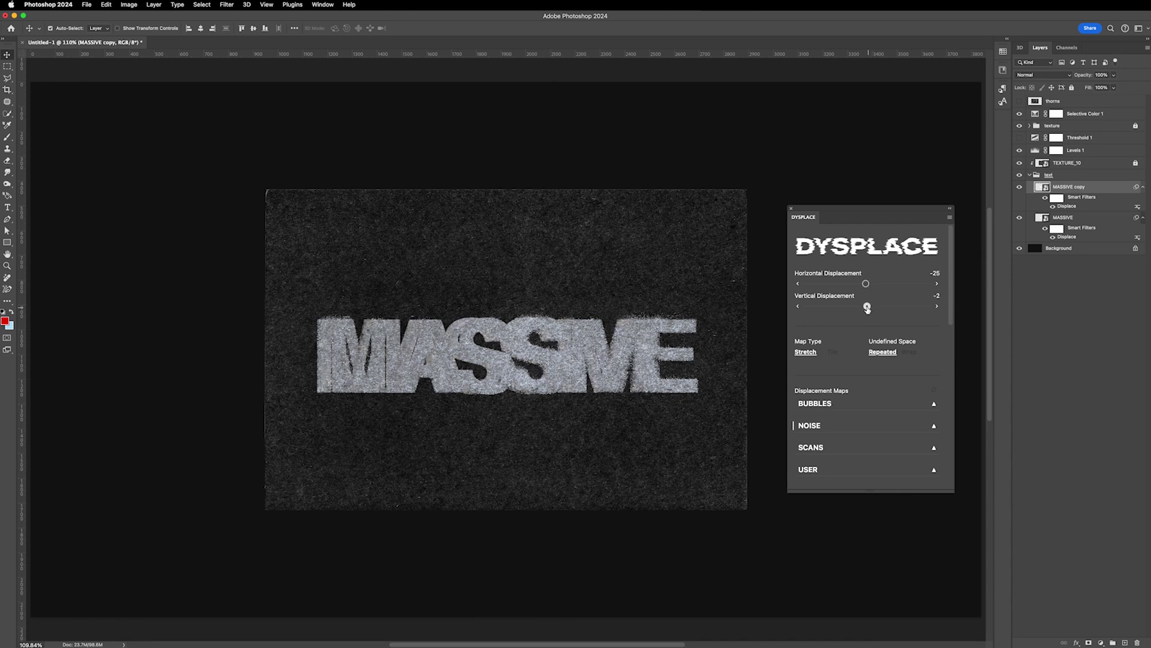
{"action": "left_click_drag", "start_coordinate": [867, 309], "coordinate": [866, 305]}
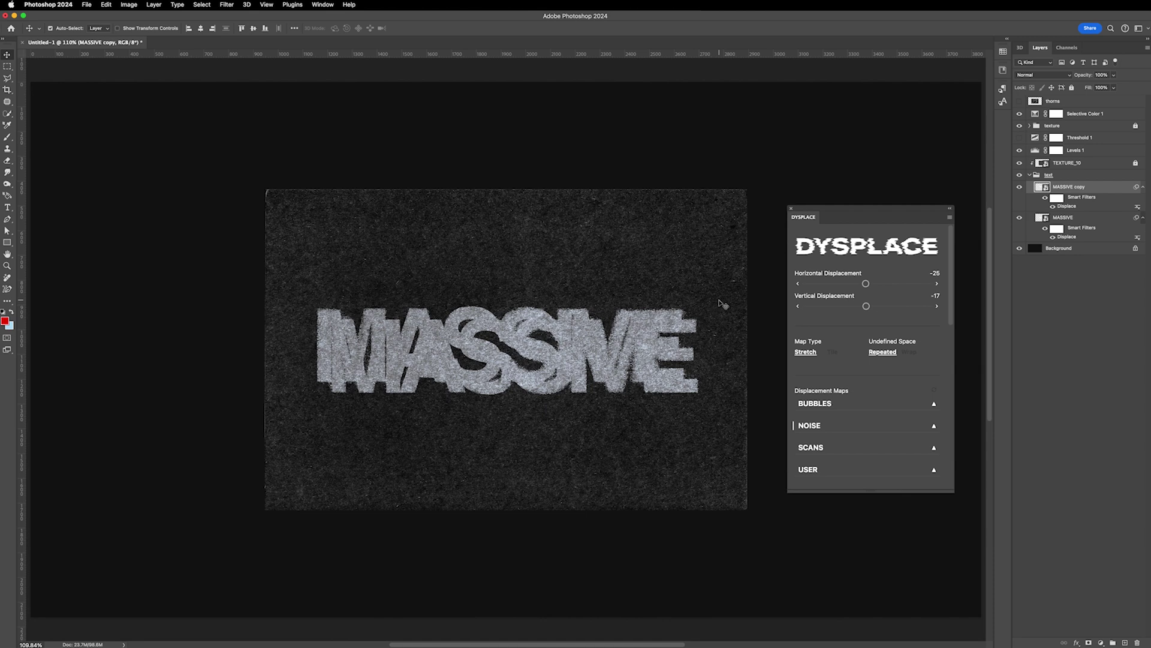
{"action": "key", "text": "ctrl+z"}
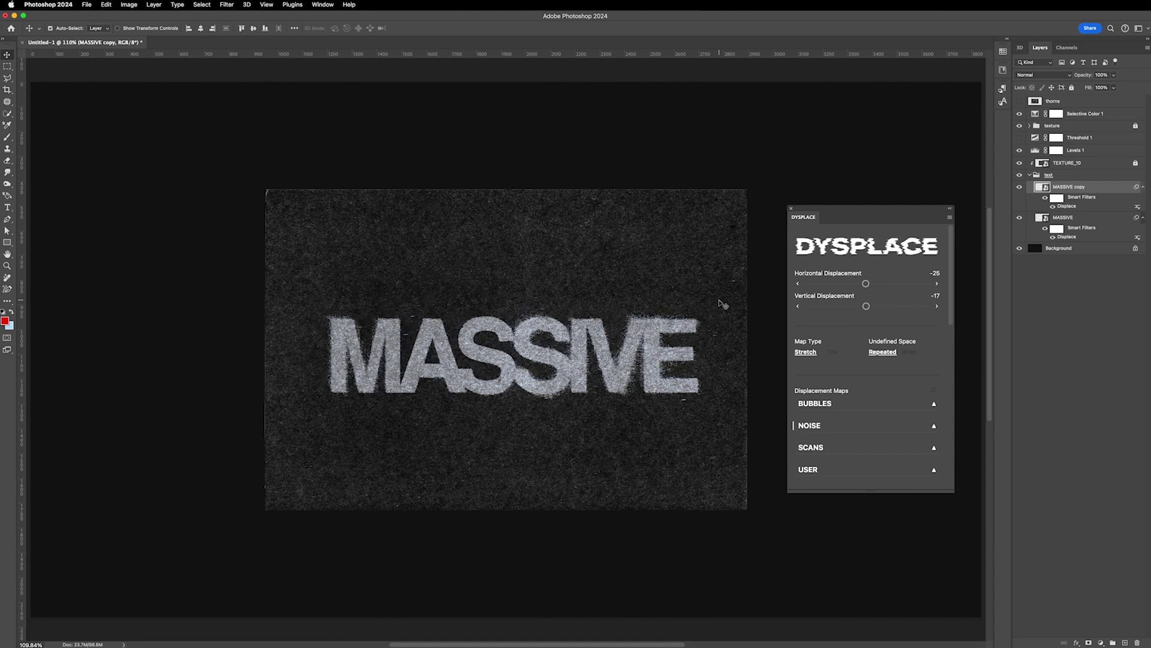
- Compare the copy's visibility, then merge both MASSIVE text layers into one
{"action": "left_click", "coordinate": [1020, 189]}
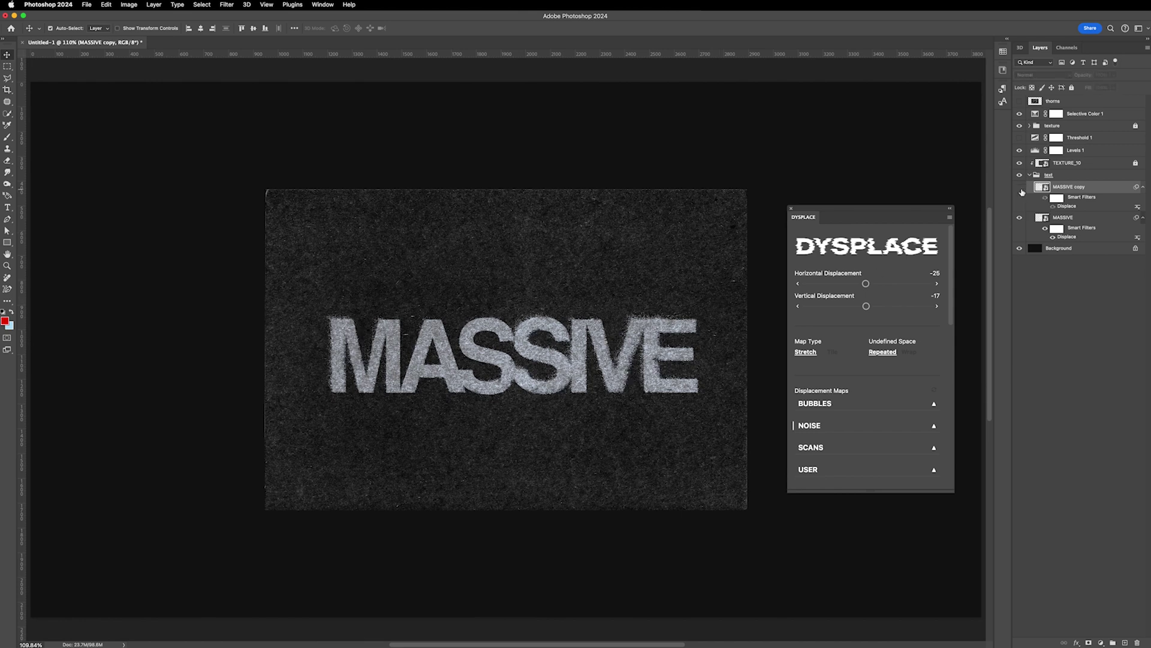
{"action": "left_click", "coordinate": [1020, 190]}
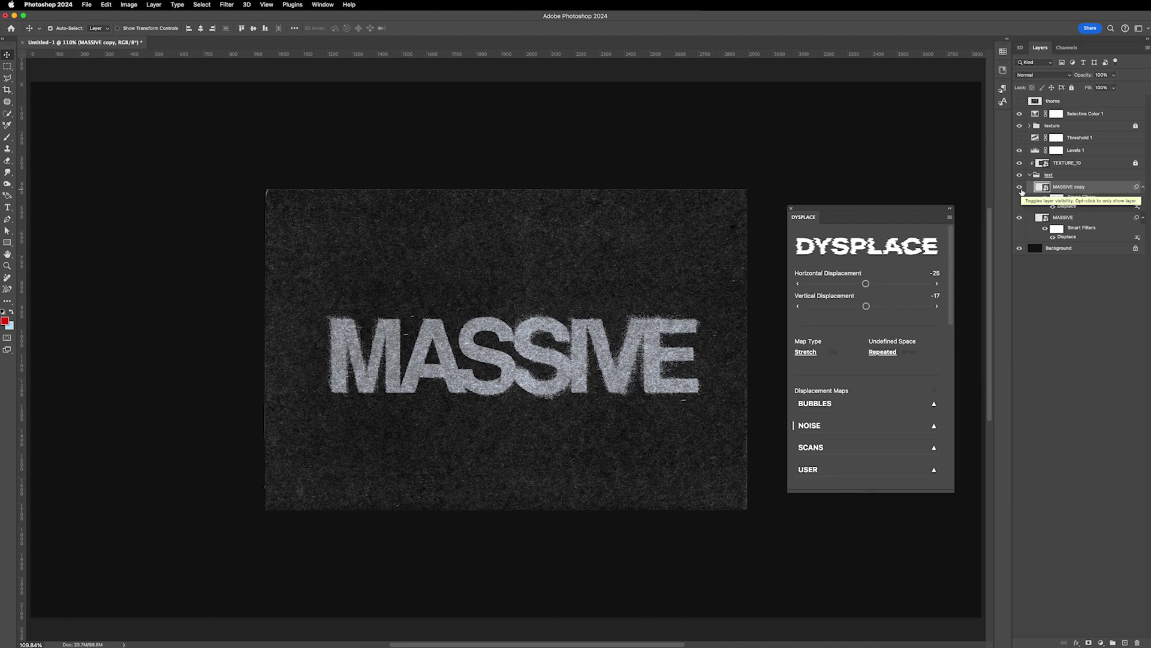
{"action": "left_click", "coordinate": [1073, 220], "text": "shift"}
{"action": "key", "text": "super+e"}
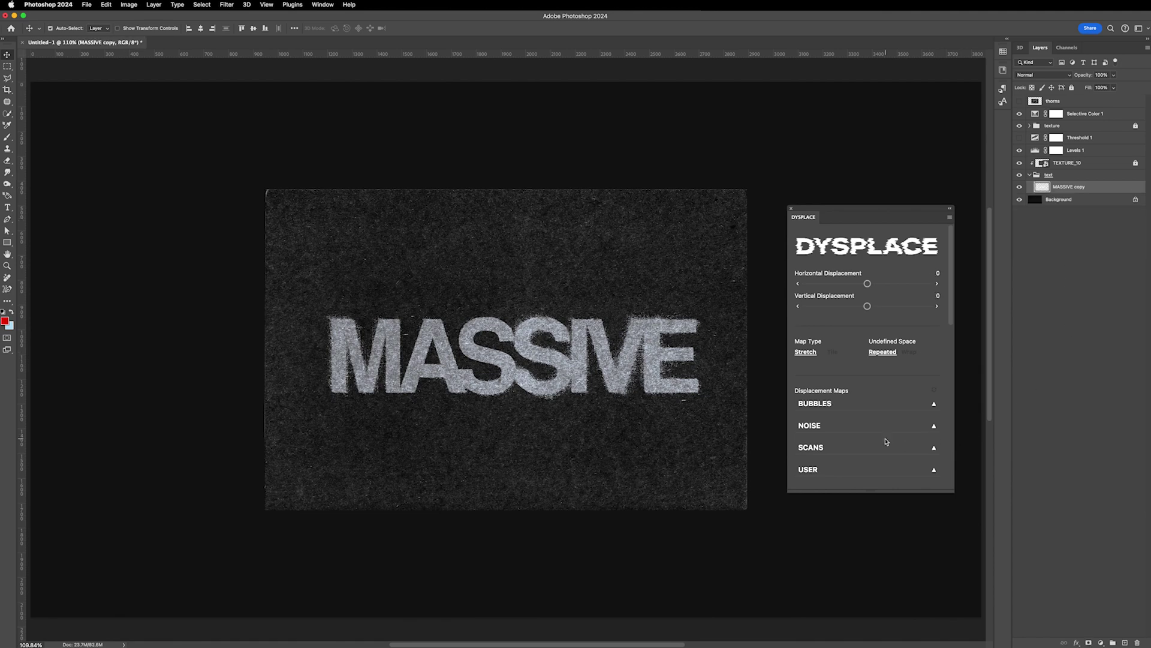
- Apply the SCANS-06 map to the merged text and raise its vertical displacement
{"action": "left_click", "coordinate": [868, 447]}
{"action": "scroll", "coordinate": [868, 447], "scroll_direction": "down", "scroll_amount": 5}
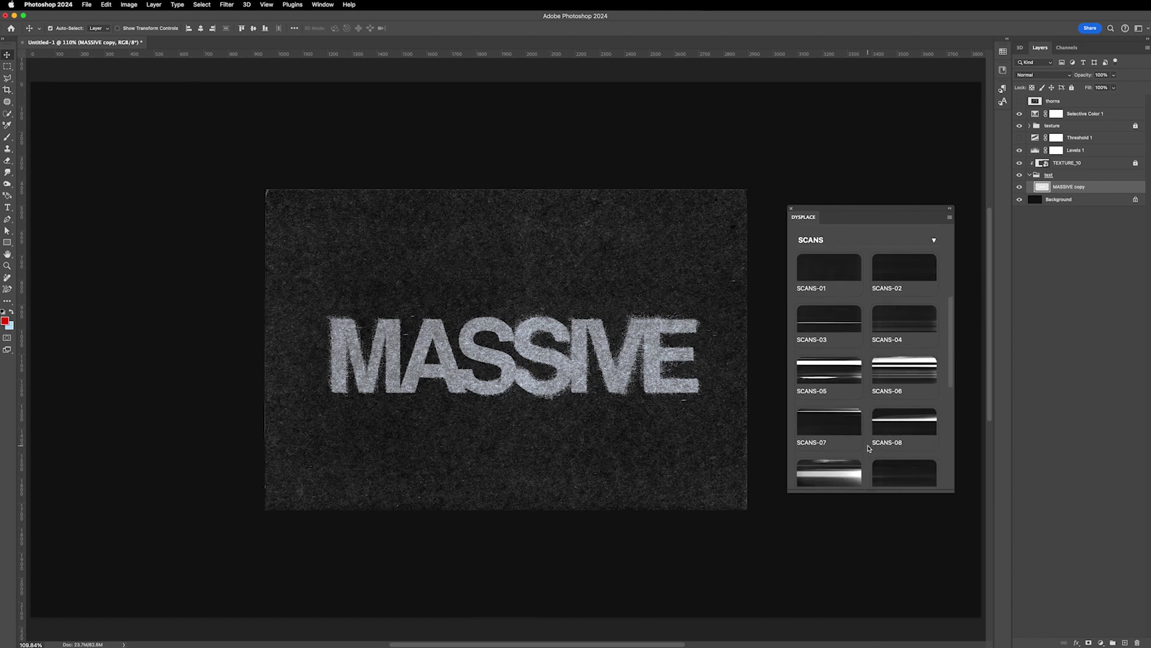
{"action": "left_click", "coordinate": [891, 384]}
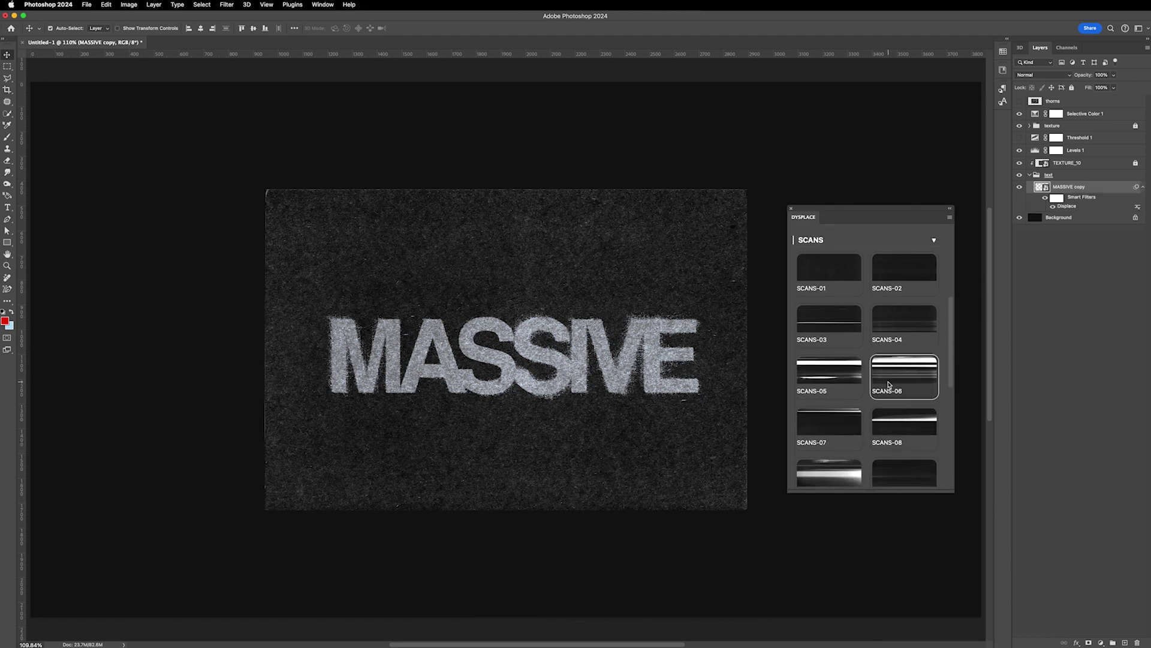
{"action": "scroll", "coordinate": [889, 384], "scroll_direction": "up", "scroll_amount": 5}
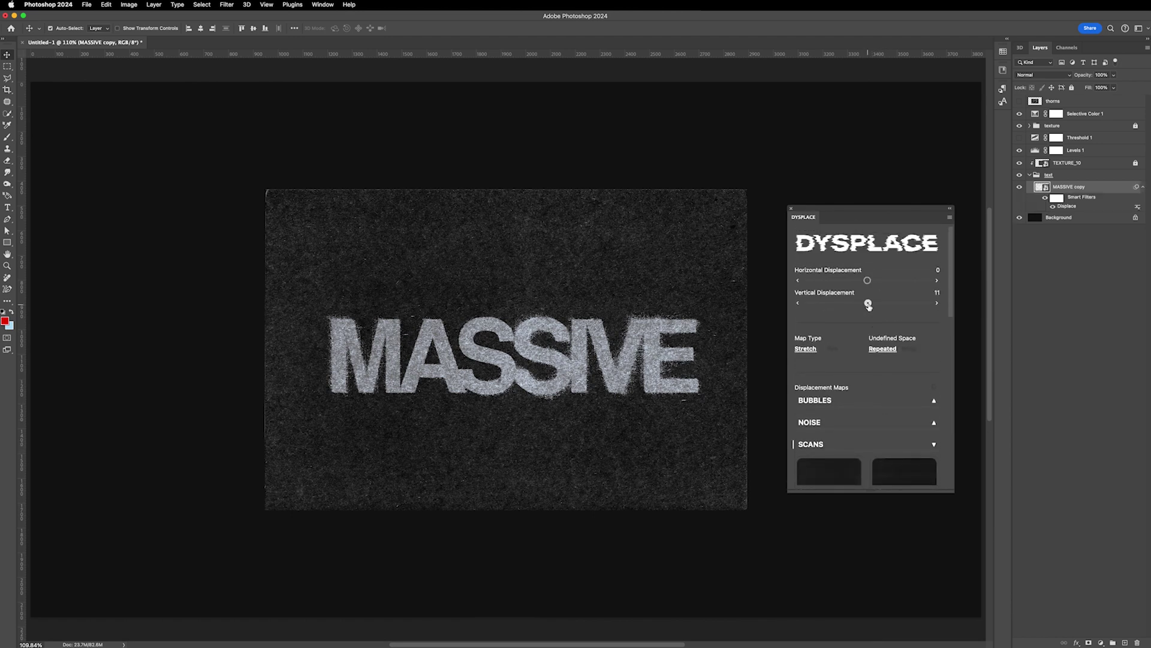
{"action": "left_click_drag", "start_coordinate": [869, 304], "coordinate": [873, 306]}
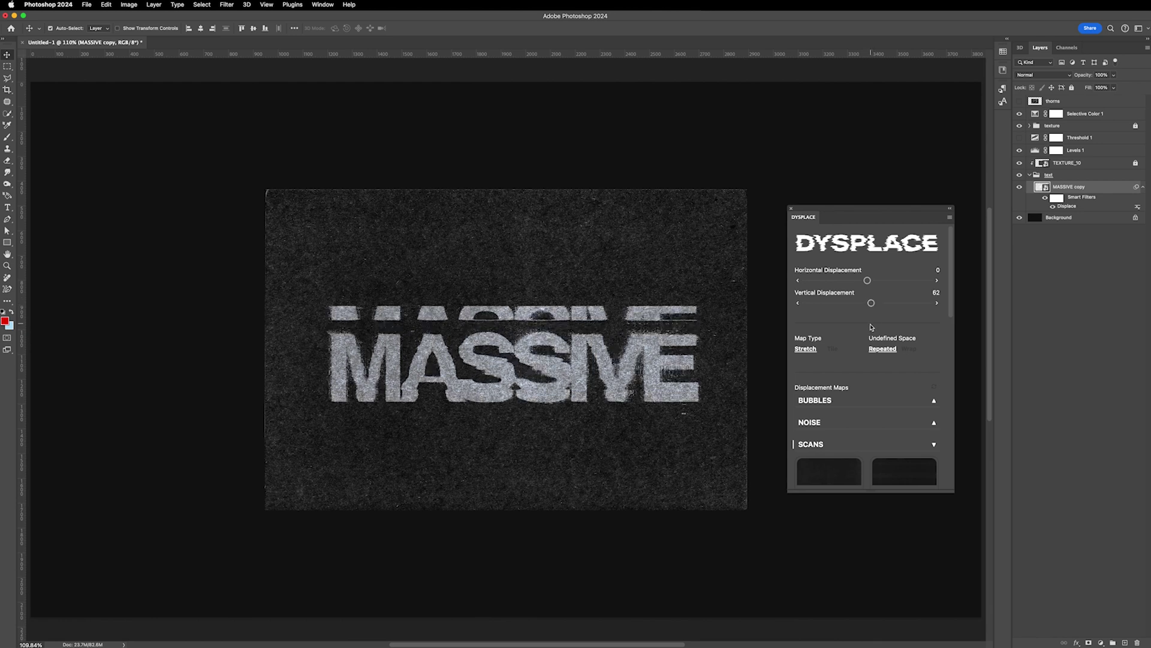
- Try the SCANS-08 and SCANS-07 maps, settling on SCANS-05
{"action": "scroll", "coordinate": [883, 383], "scroll_direction": "down", "scroll_amount": 5}
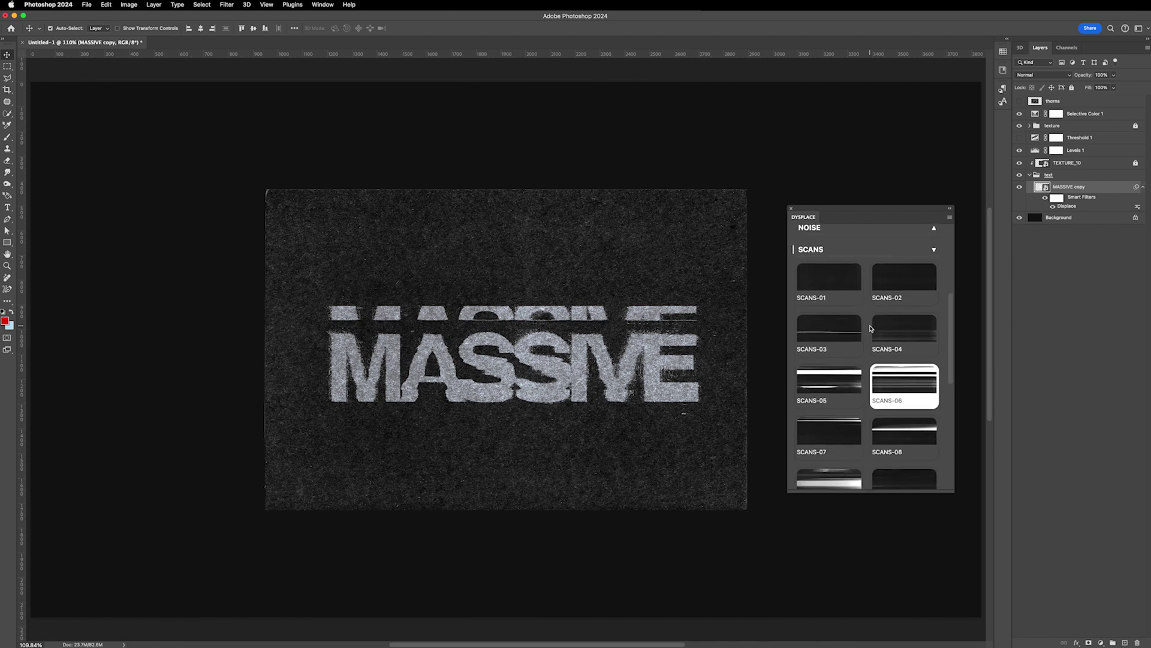
{"action": "left_click", "coordinate": [892, 422]}
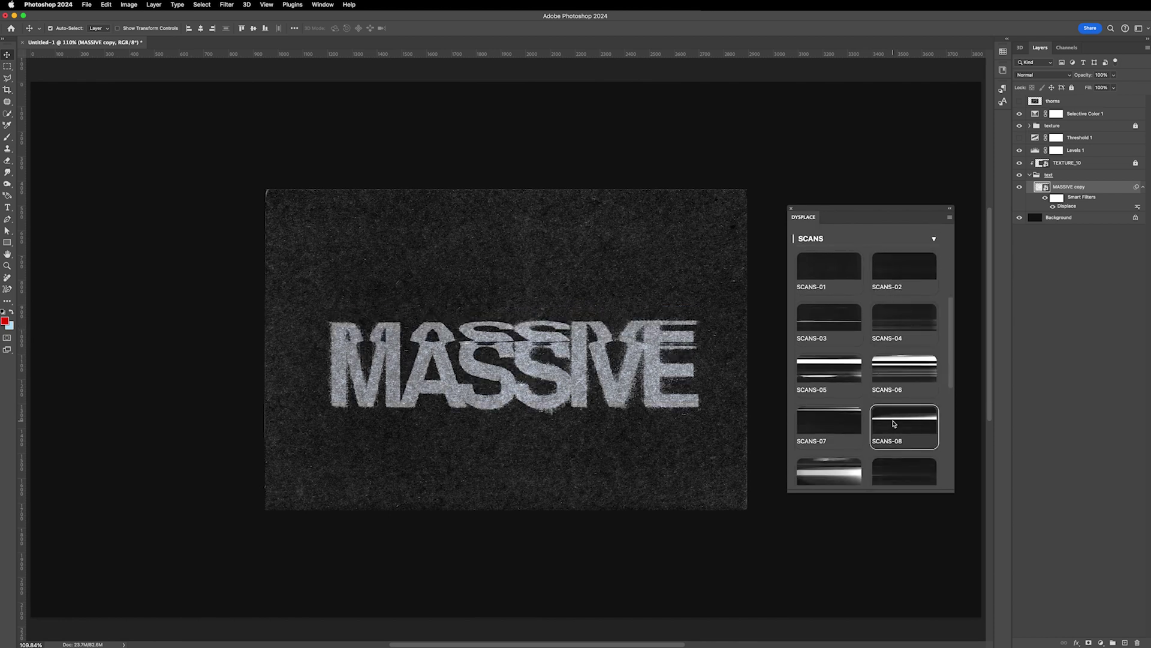
{"action": "left_click", "coordinate": [854, 422]}
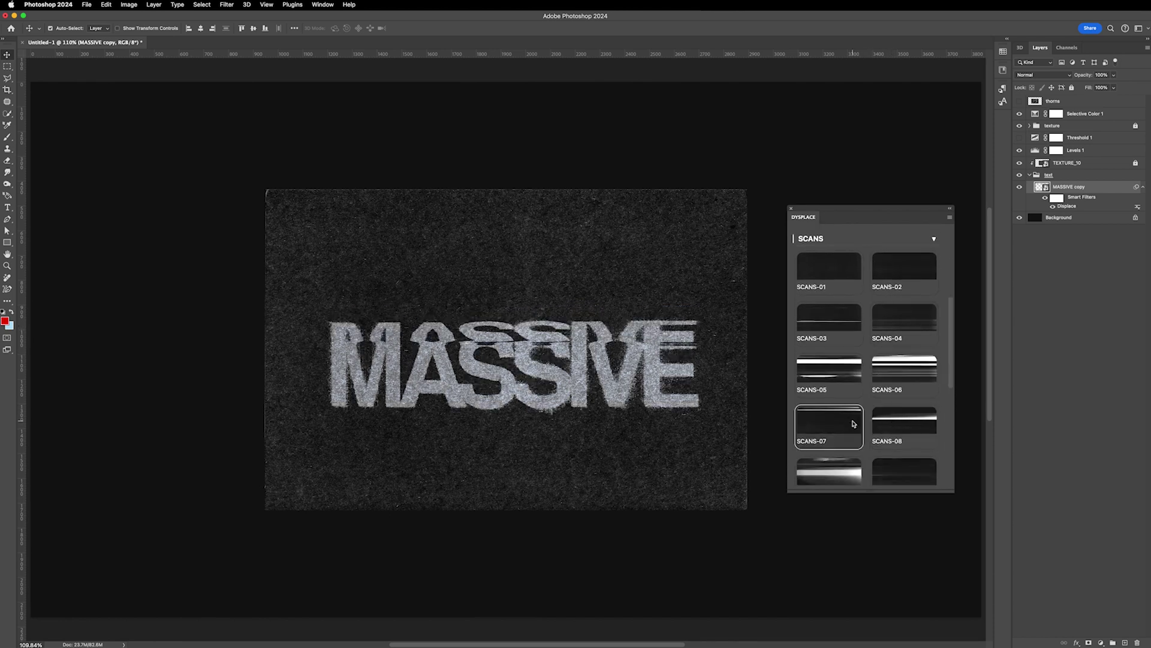
{"action": "left_click", "coordinate": [846, 379]}
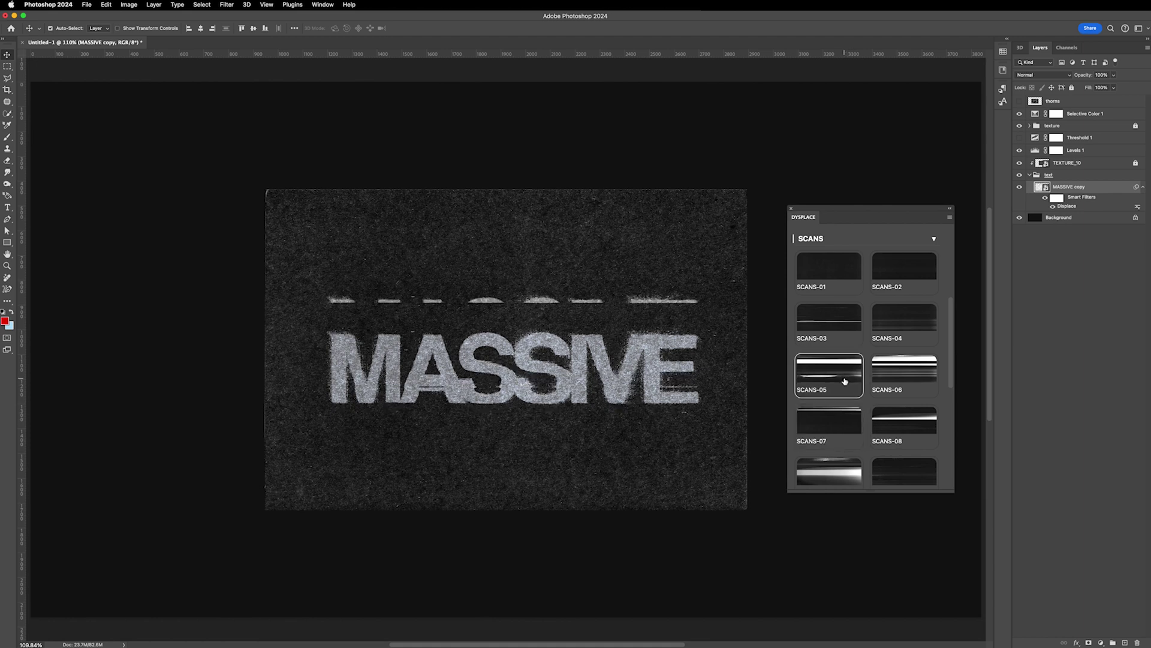
- Duplicate MASSIVE copy and move MASSIVE copy 2 beneath it
{"action": "key", "text": "super+j"}
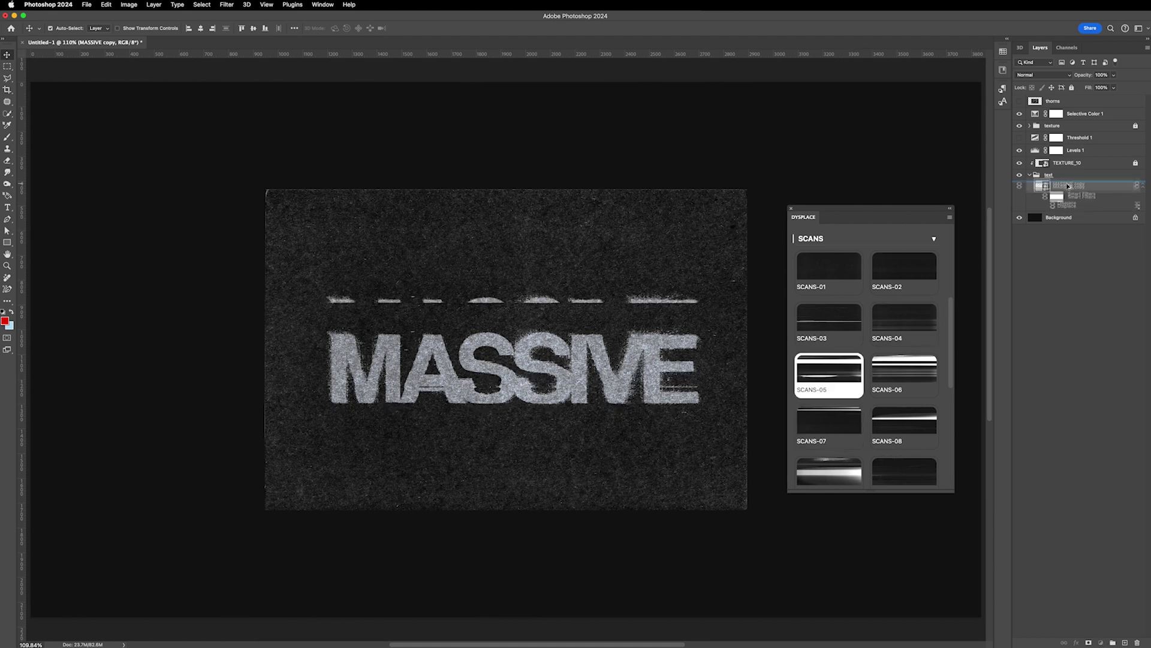
{"action": "left_click_drag", "start_coordinate": [1068, 186], "coordinate": [1137, 641]}
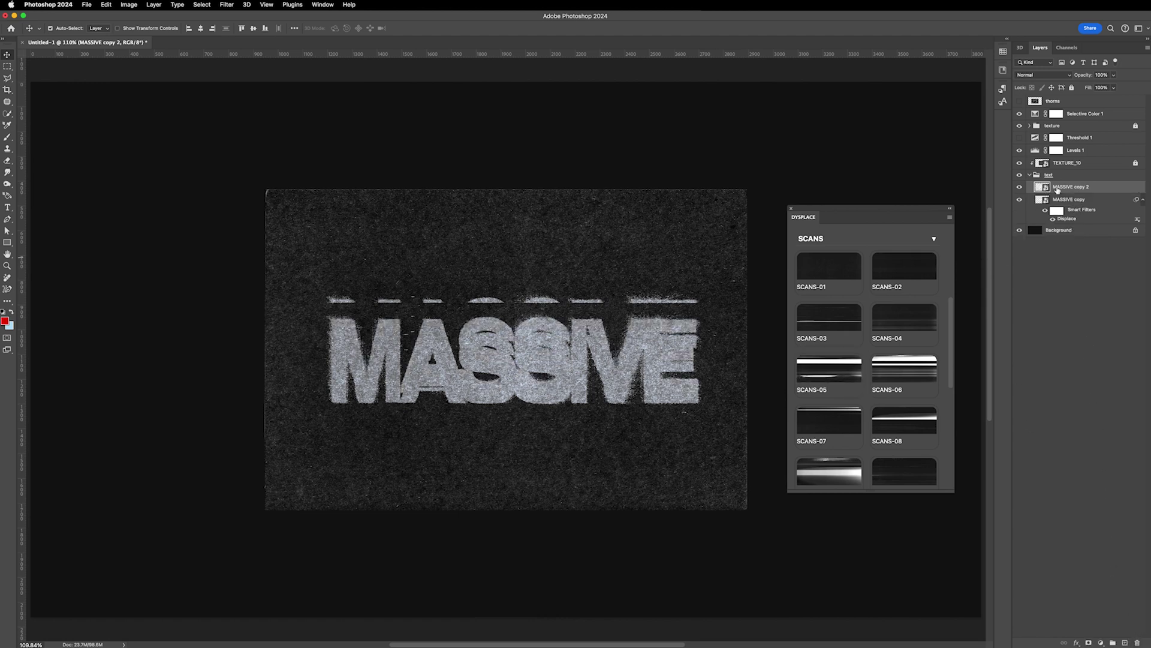
{"action": "left_click_drag", "start_coordinate": [1052, 189], "coordinate": [1058, 220]}
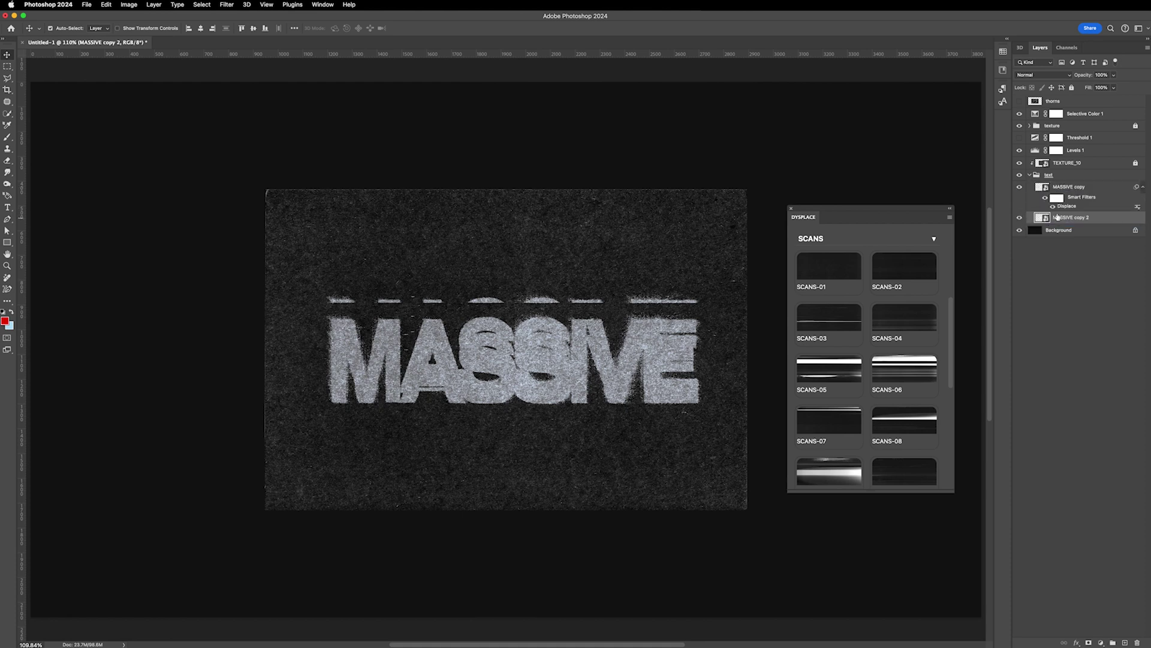
- Push MASSIVE copy's vertical displacement to -125
{"action": "left_click", "coordinate": [1067, 191]}
{"action": "scroll", "coordinate": [904, 337], "scroll_direction": "up", "scroll_amount": 6}
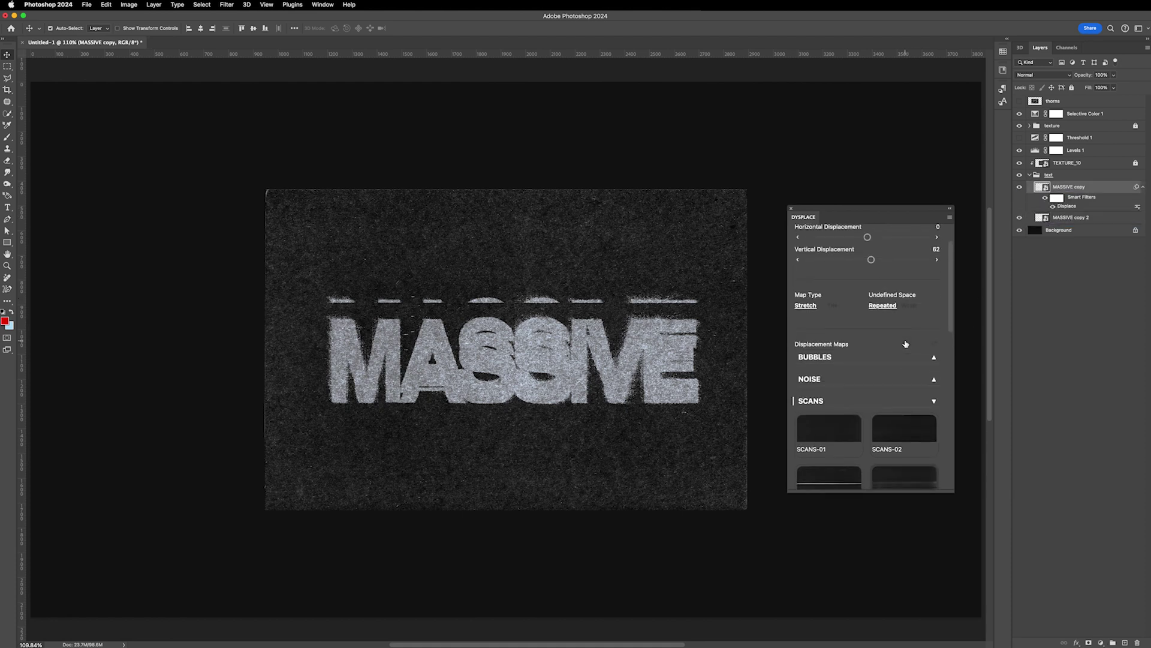
{"action": "left_click", "coordinate": [832, 447]}
{"action": "left_click_drag", "start_coordinate": [871, 306], "coordinate": [861, 308]}
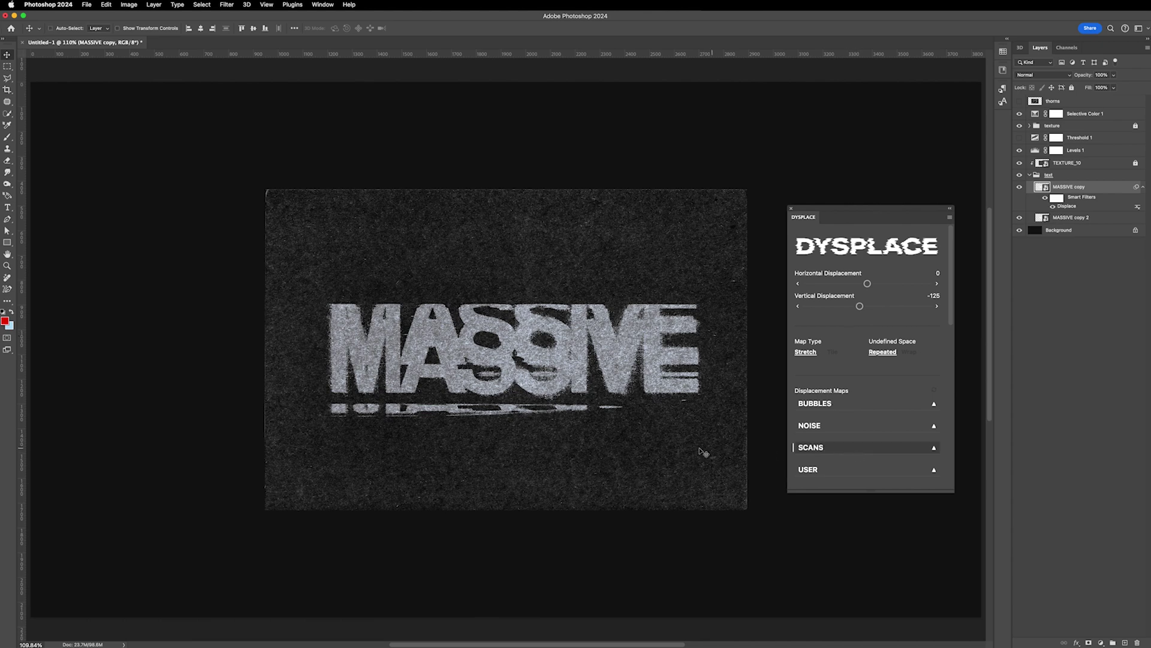
- Transform MASSIVE copy to shift it slightly, doubling the word
{"action": "key", "text": "super+t"}
{"action": "mouse_move", "coordinate": [646, 380]}
{"action": "left_mouse_down"}
{"action": "mouse_move", "coordinate": [646, 399]}
{"action": "mouse_move", "coordinate": [646, 364]}
{"action": "left_mouse_up"}
{"action": "key", "text": "Return"}
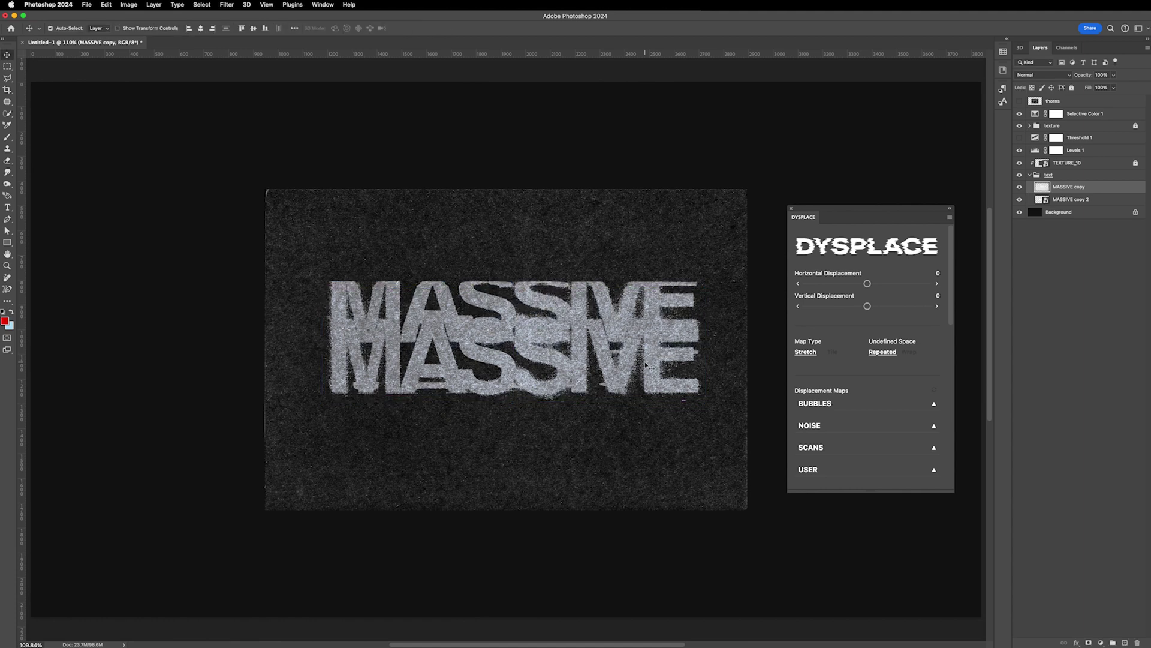
- Mask MASSIVE copy and paint black over the upper duplicate text
{"action": "left_click", "coordinate": [1088, 642]}
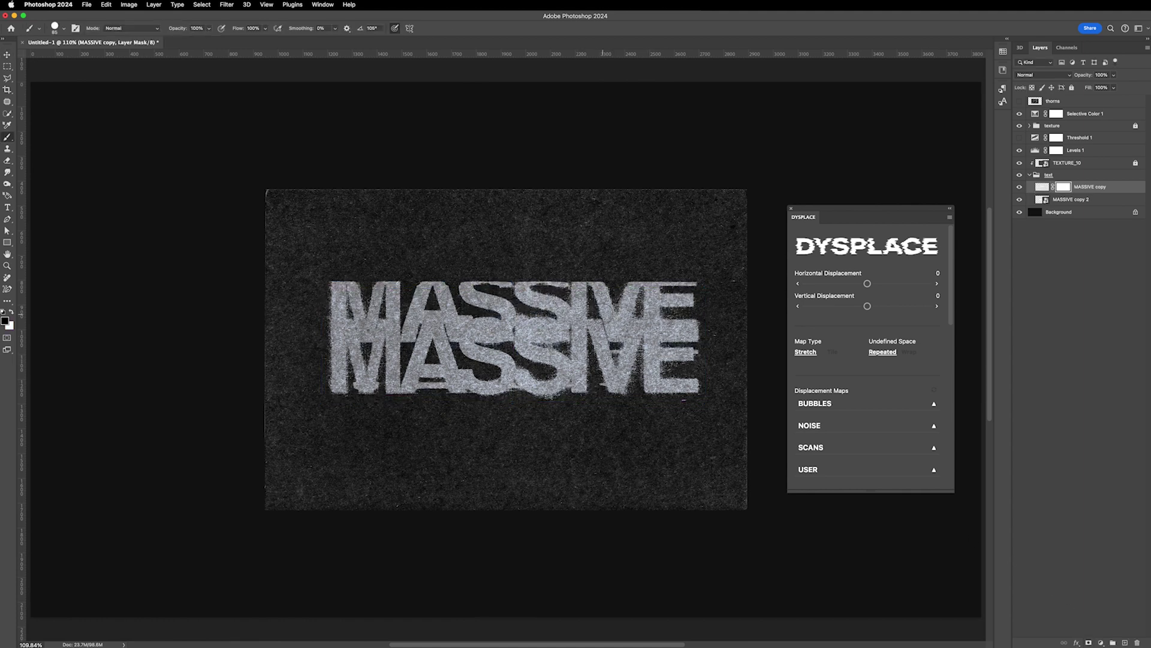
{"action": "key", "text": "b"}
{"action": "mouse_move", "coordinate": [696, 286]}
{"action": "left_mouse_down"}
{"action": "mouse_move", "coordinate": [617, 278]}
{"action": "mouse_move", "coordinate": [442, 290]}
{"action": "mouse_move", "coordinate": [352, 328]}
{"action": "mouse_move", "coordinate": [694, 323]}
{"action": "left_mouse_up"}
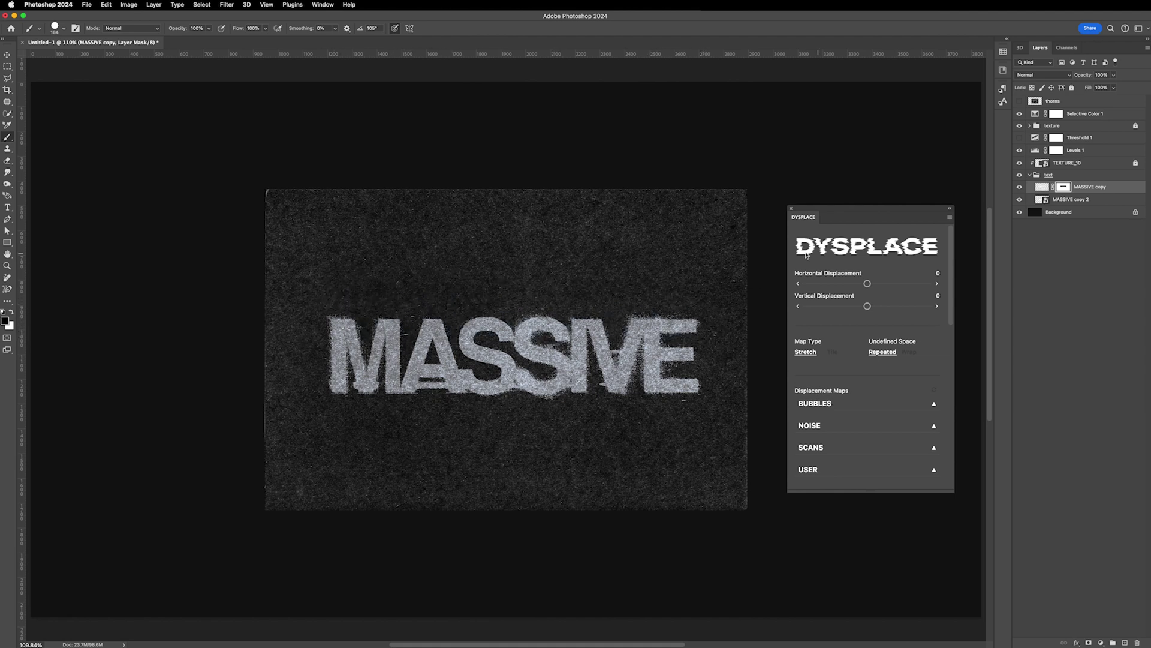
- Merge MASSIVE copy 2 with MASSIVE copy and make the thorns layer visible
{"action": "left_click", "coordinate": [1071, 202], "text": "shift"}
{"action": "key", "text": "super+e"}
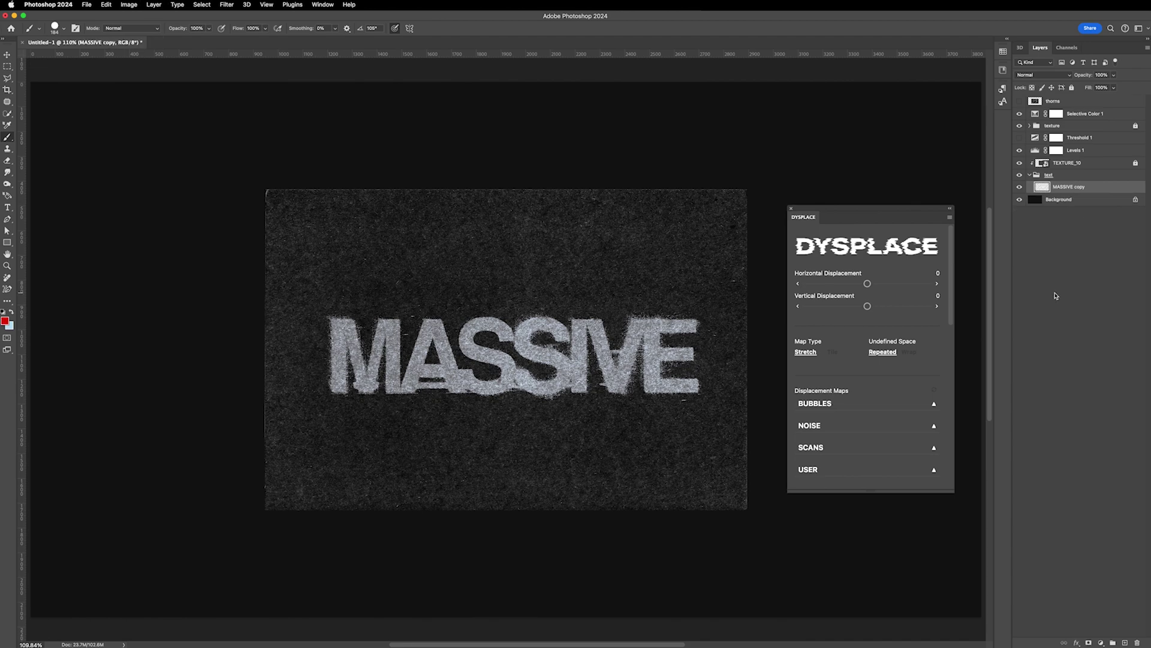
{"action": "key", "text": "v"}
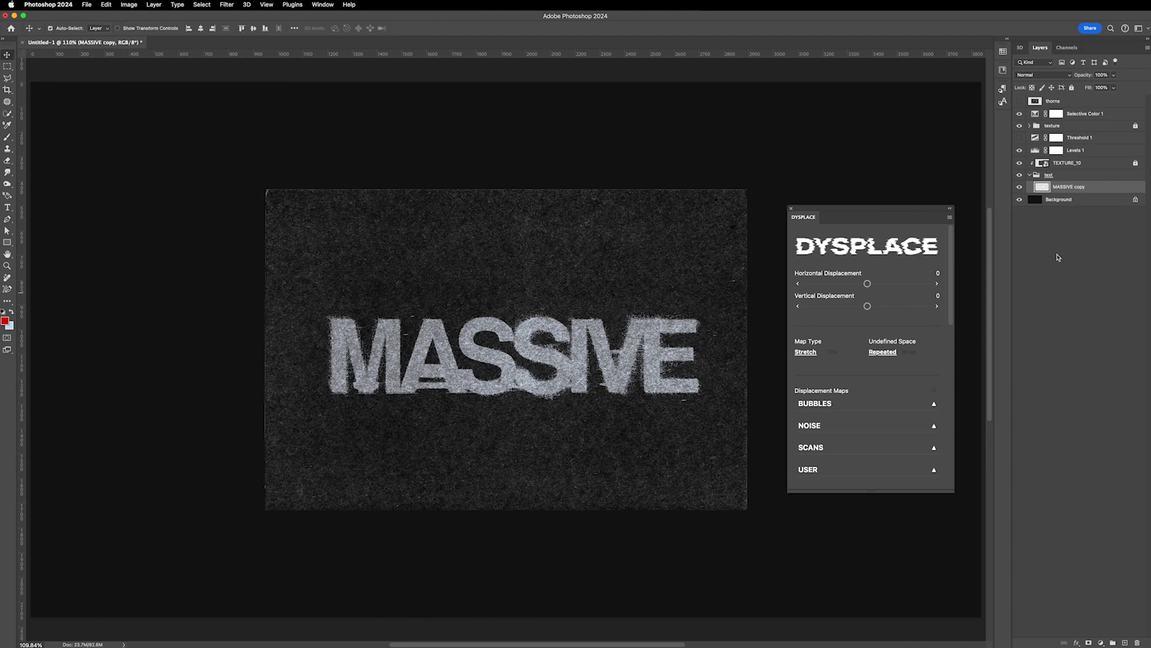
{"action": "left_click", "coordinate": [1052, 104]}
- Create a new USER-07 displacement map from the thorns layer
{"action": "left_click", "coordinate": [1020, 102]}
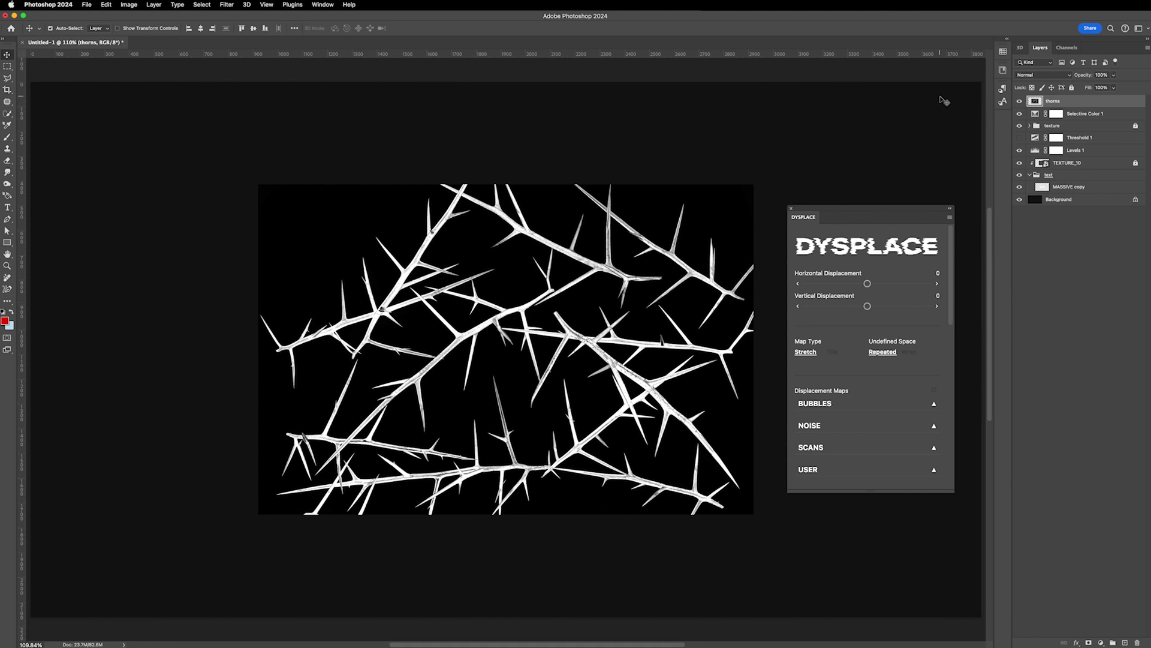
{"action": "left_click", "coordinate": [896, 467]}
{"action": "scroll", "coordinate": [893, 470], "scroll_direction": "down", "scroll_amount": 5}
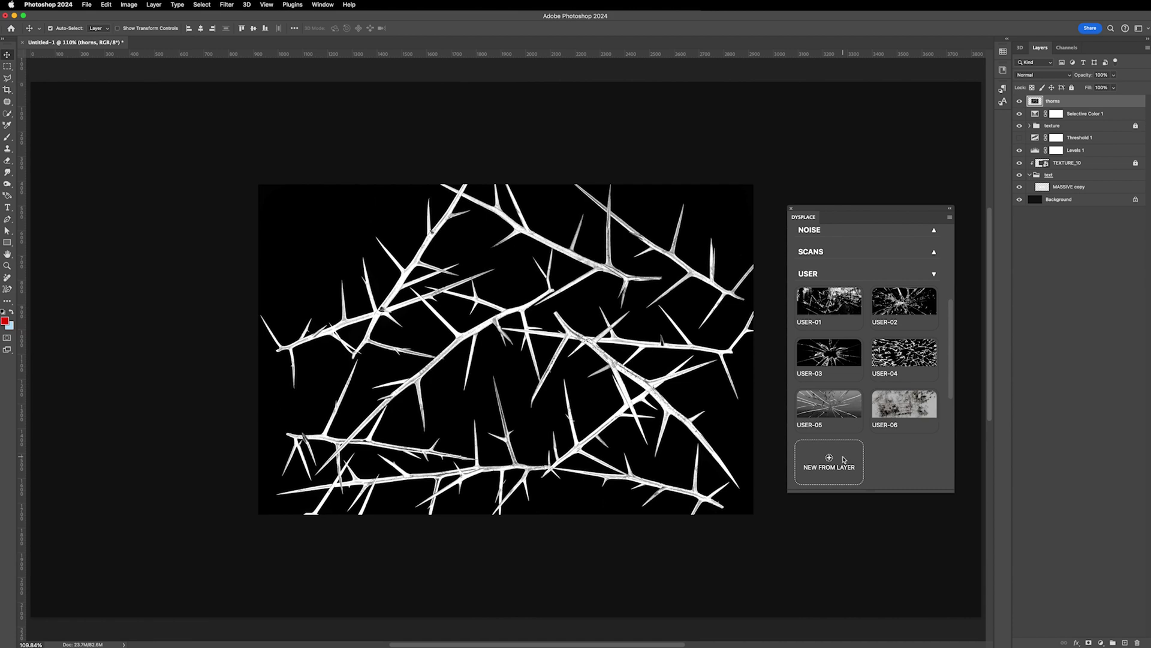
{"action": "left_click", "coordinate": [844, 459]}
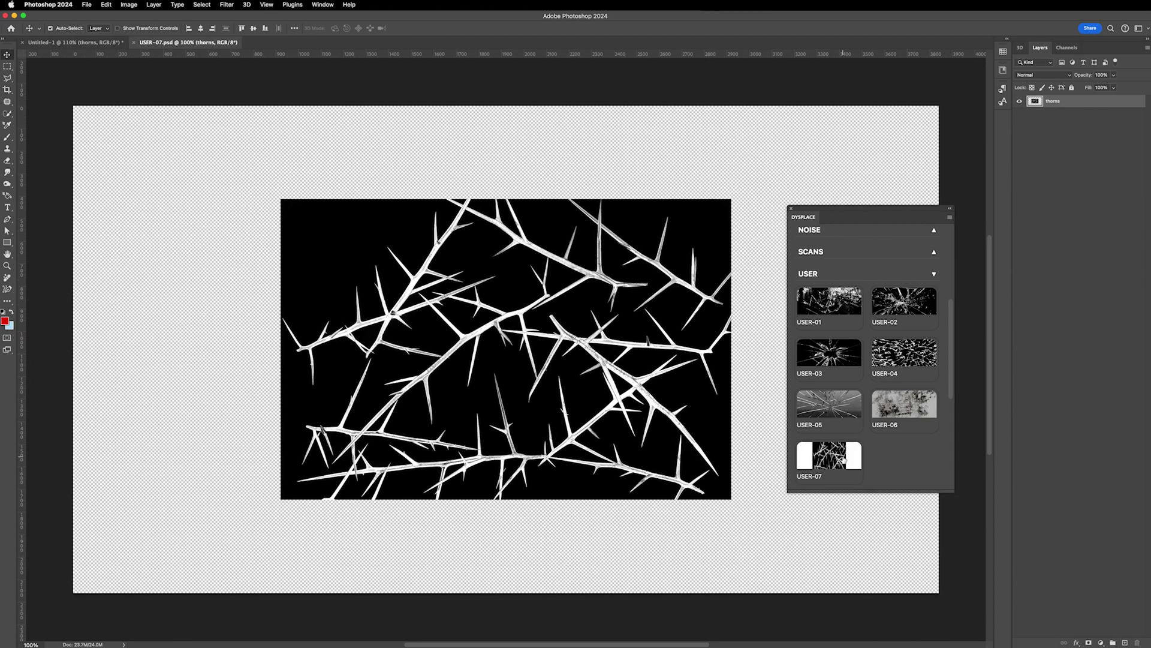
- Back in Untitled-1, hide the thorns layer and select MASSIVE copy
{"action": "left_click", "coordinate": [99, 43]}
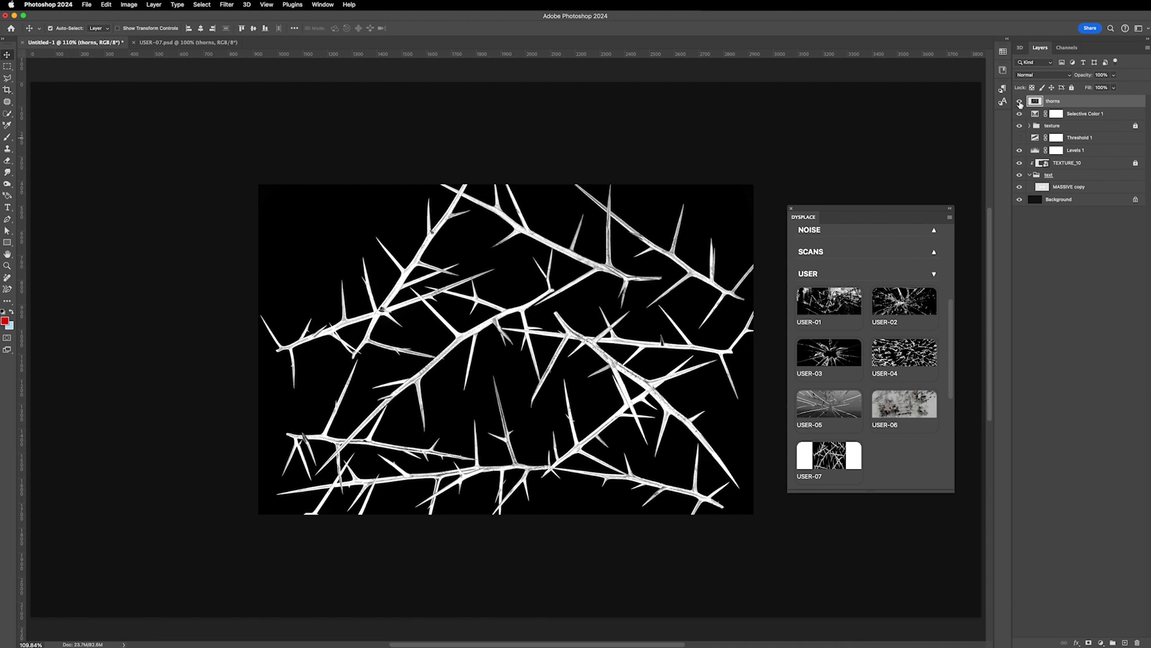
{"action": "left_click", "coordinate": [1019, 101]}
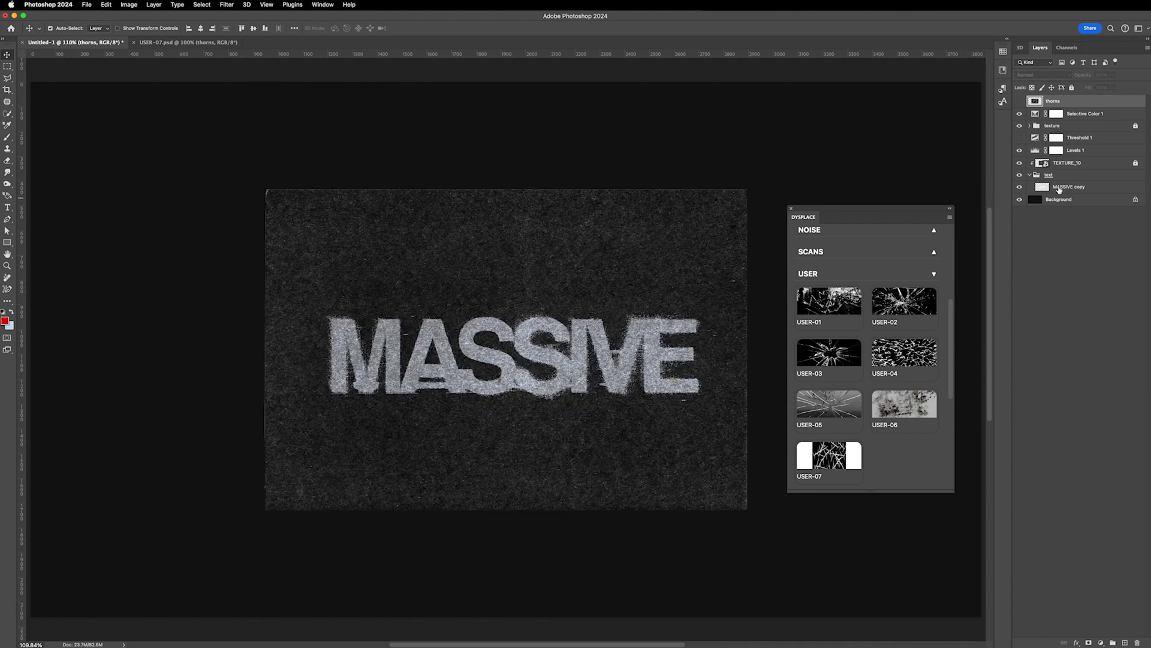
{"action": "left_click", "coordinate": [1060, 188]}
- Apply the USER-07 thorns map at 38 horizontal and -18 vertical displacement
{"action": "left_click", "coordinate": [843, 461]}
{"action": "scroll", "coordinate": [865, 460], "scroll_direction": "up", "scroll_amount": 5}
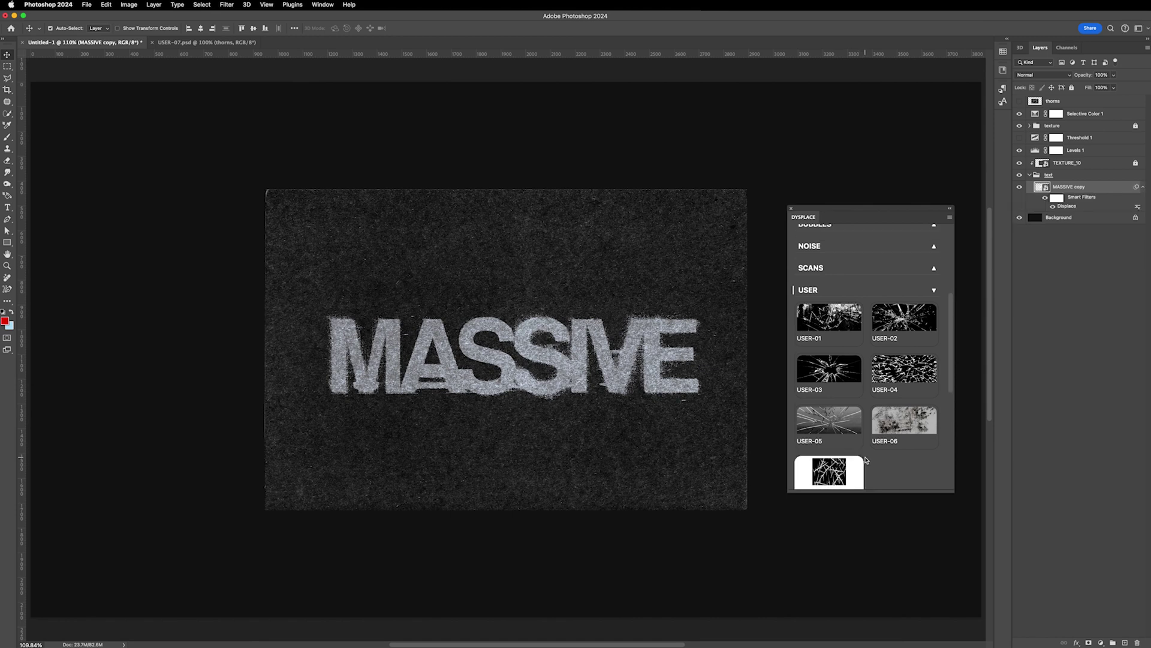
{"action": "left_click", "coordinate": [866, 457]}
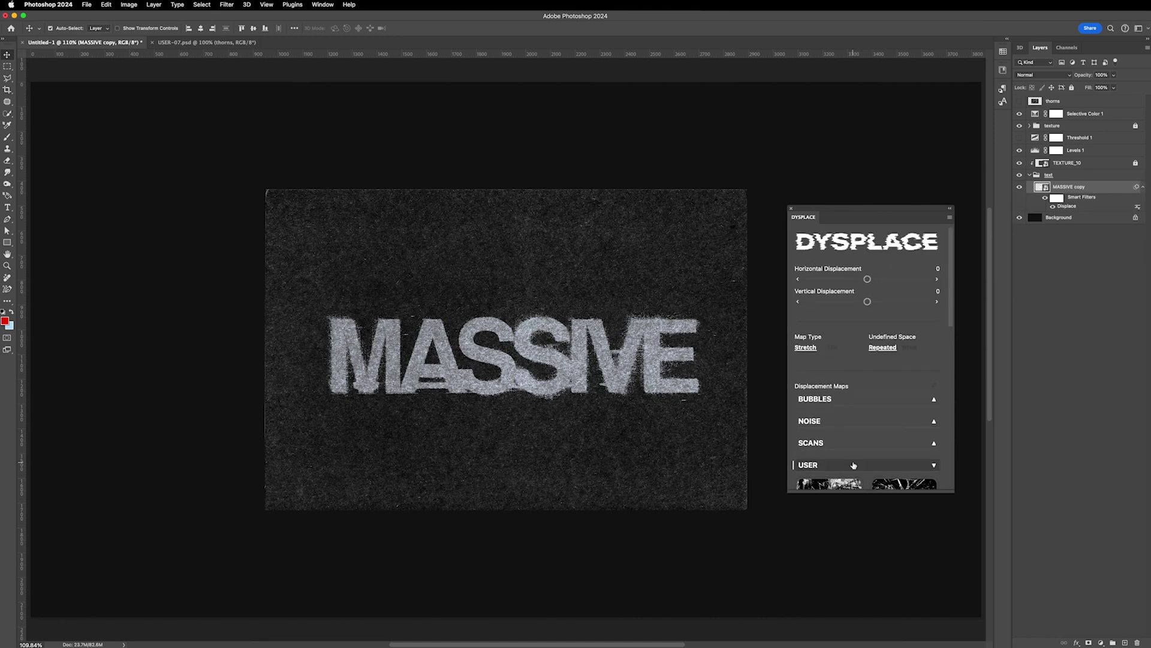
{"action": "left_click", "coordinate": [871, 280]}
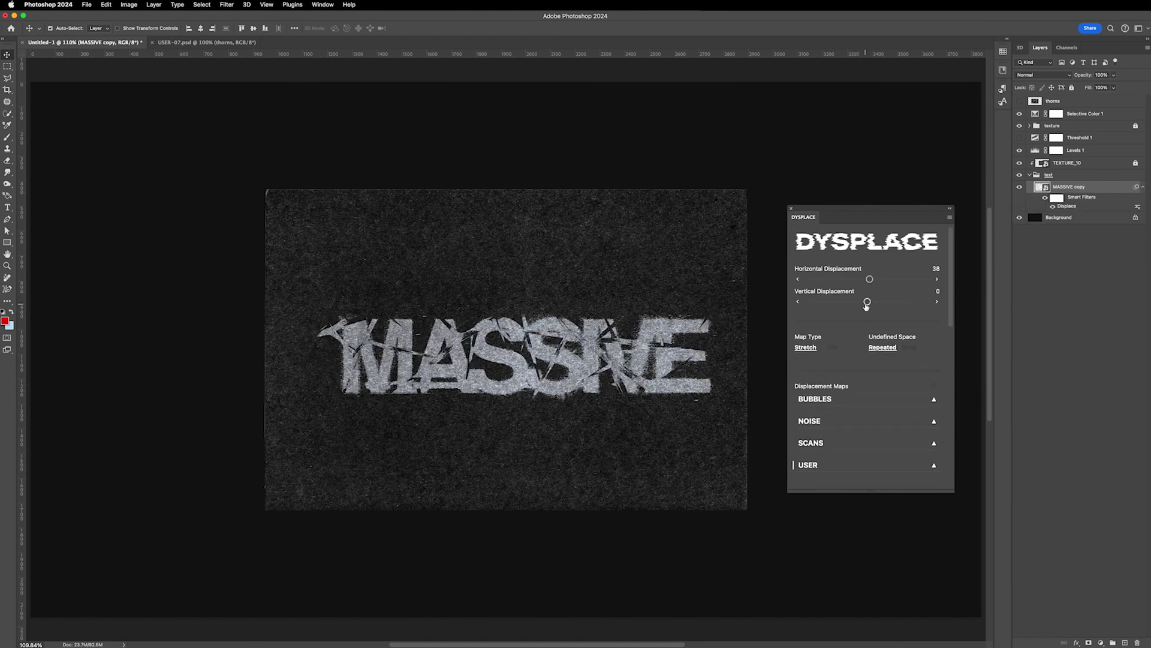
{"action": "left_click", "coordinate": [866, 303]}
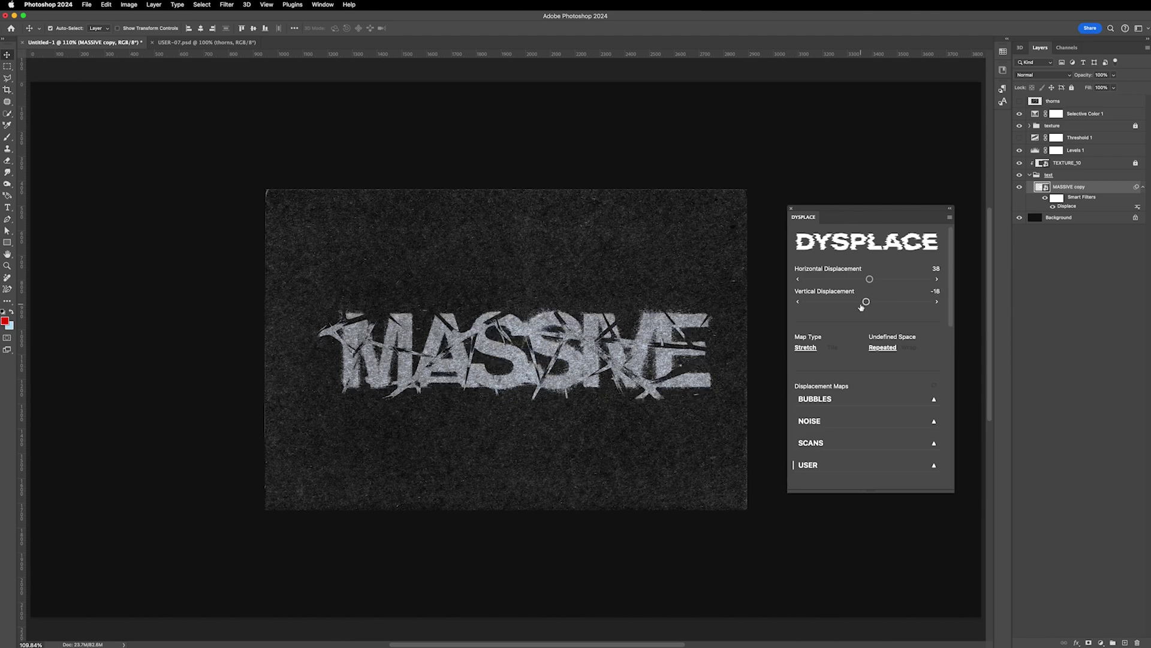
- Centre the MASSIVE copy text on the canvas, nudge it left, and duplicate it
{"action": "key", "text": "ctrl+t"}
{"action": "left_click_drag", "start_coordinate": [688, 361], "coordinate": [677, 356]}
{"action": "key", "text": "Return"}
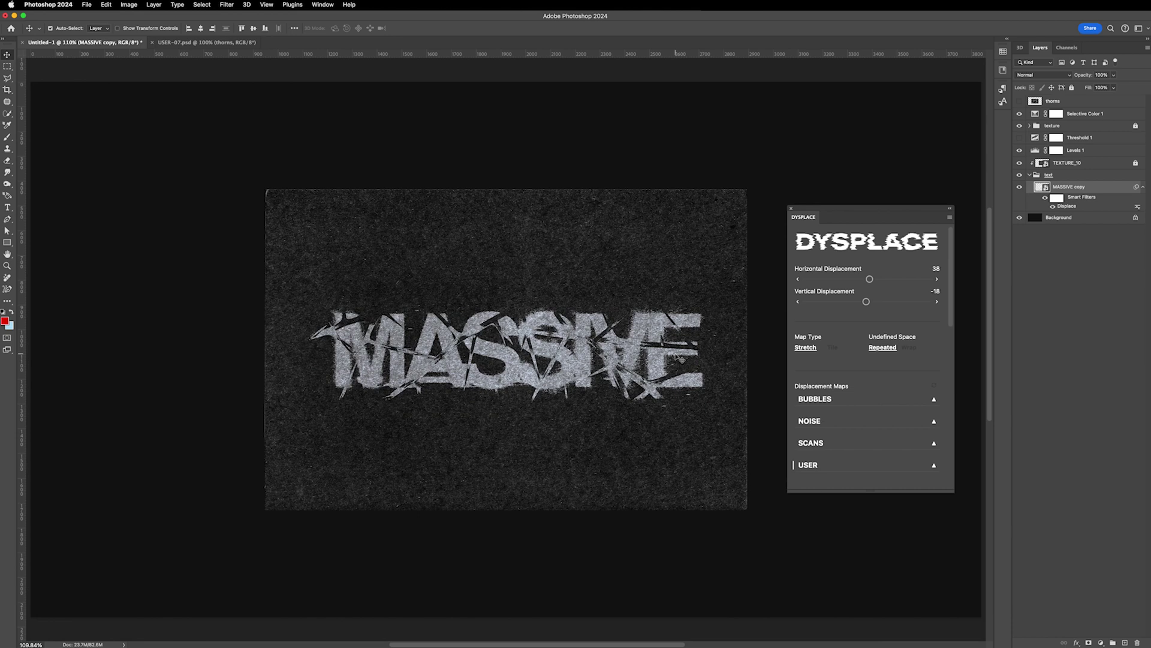
{"action": "left_click", "coordinate": [683, 362]}
{"action": "key", "text": "Left"}
{"action": "key", "text": "Left"}
{"action": "key", "text": "Left"}
{"action": "key", "text": "Left"}
{"action": "key", "text": "Left"}
{"action": "key", "text": "Left"}
{"action": "key", "text": "Left"}
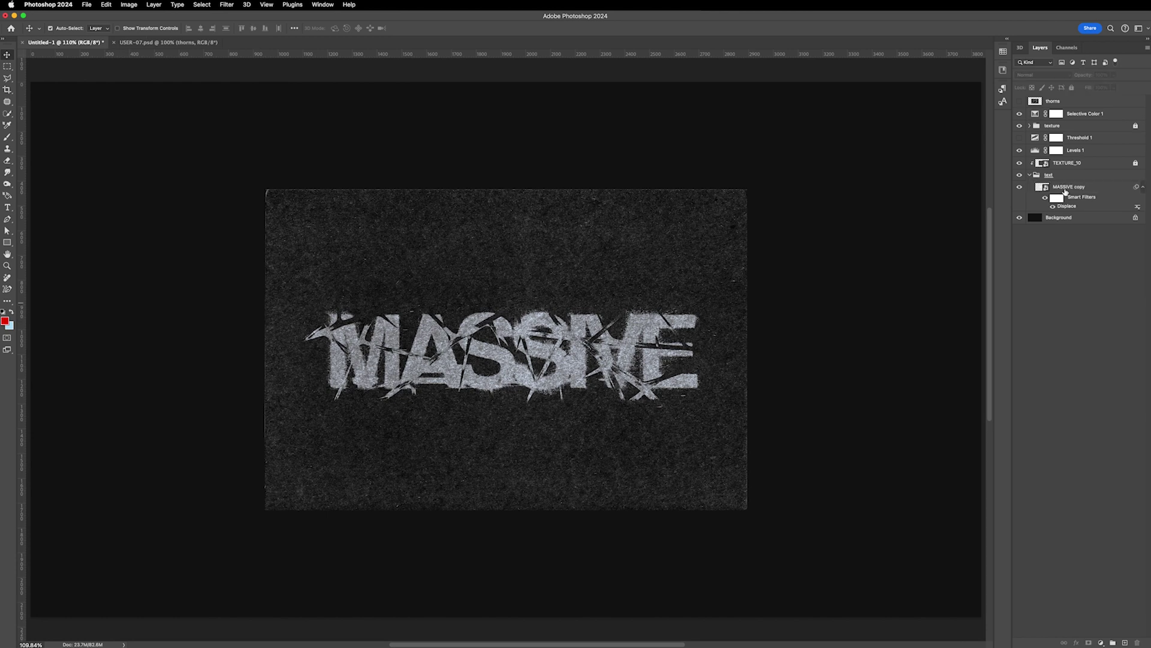
{"action": "key", "text": "super+j"}
- Hide the original MASSIVE copy, rasterize the duplicate, and hide Threshold 1
{"action": "left_click", "coordinate": [1020, 218]}
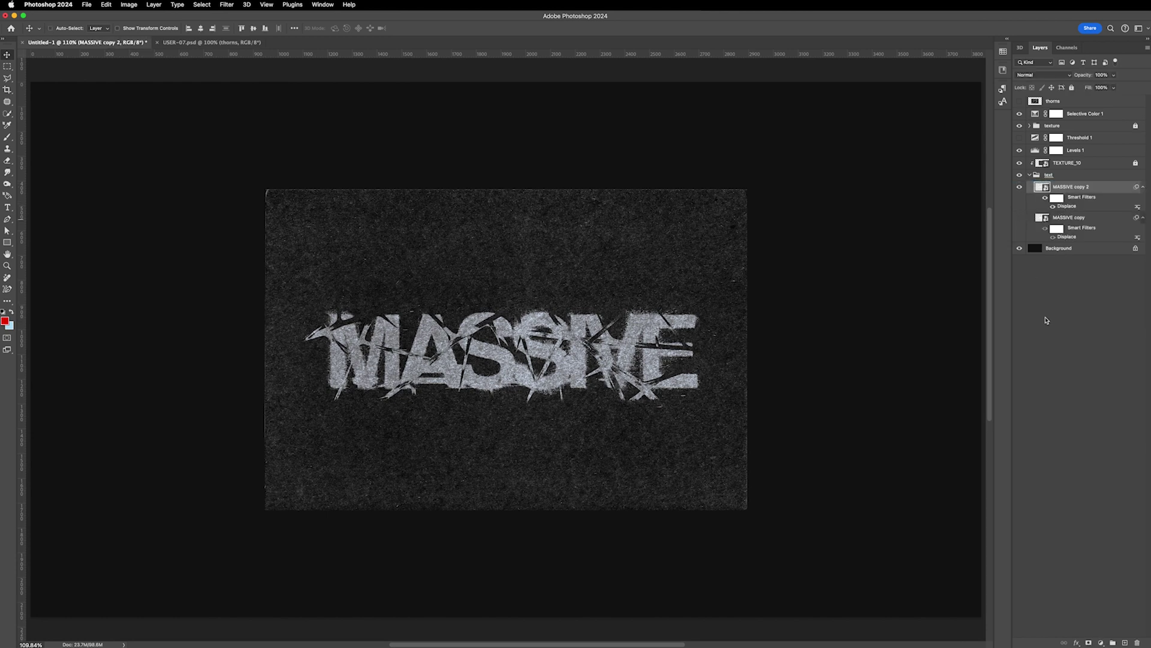
{"action": "key", "text": "super+e"}
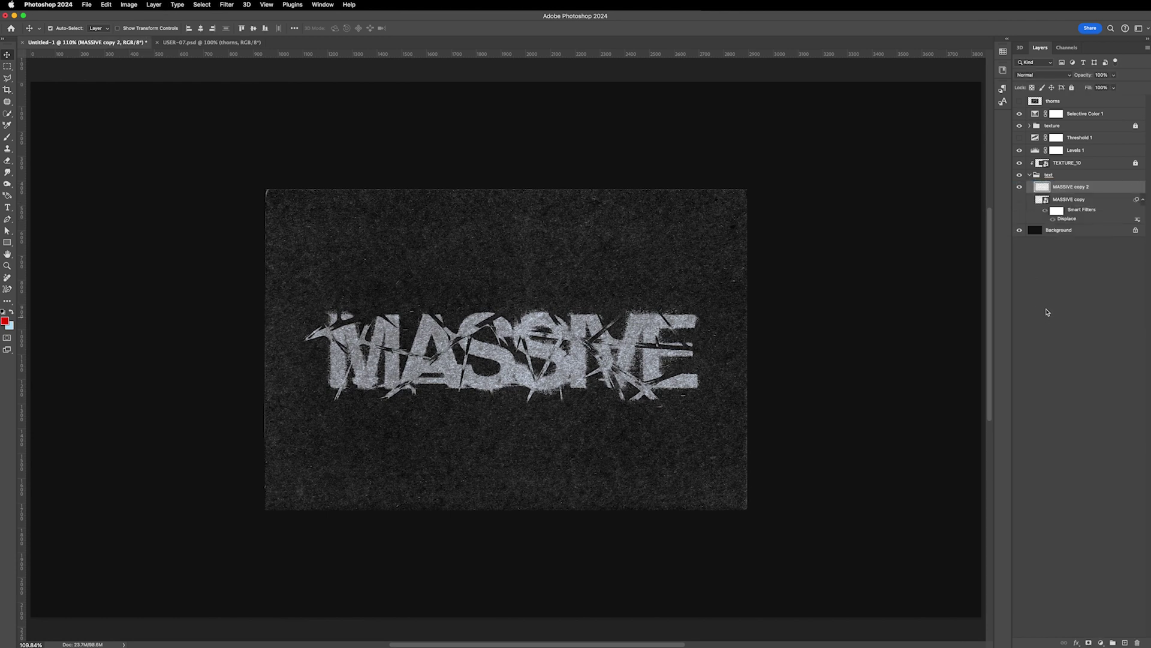
{"action": "left_click", "coordinate": [1019, 138]}
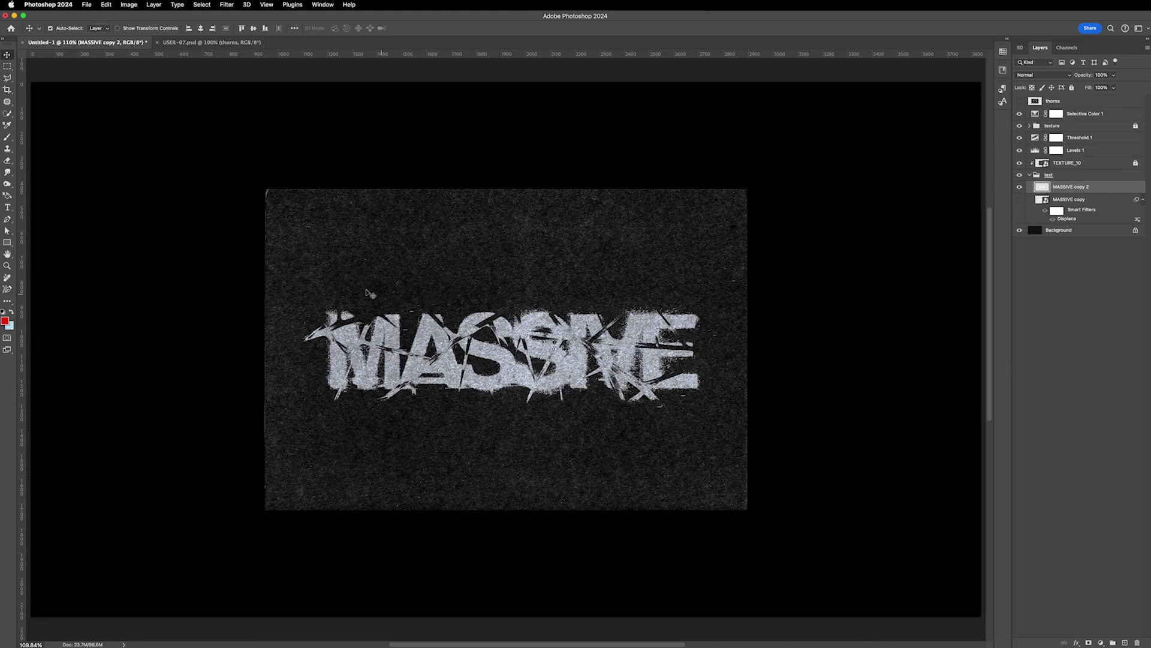
- Soften the M of MASSIVE with an enlarged Blur Tool brush
{"action": "right_click", "coordinate": [10, 175]}
{"action": "left_click", "coordinate": [37, 171]}
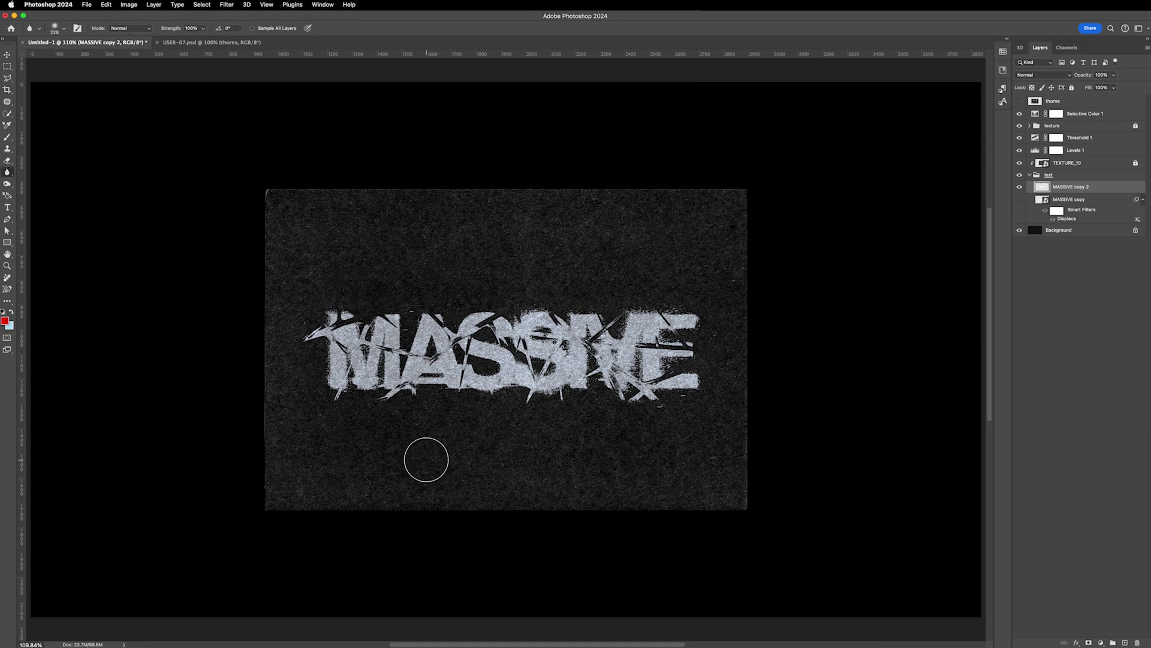
{"action": "left_click_drag", "start_coordinate": [334, 411], "coordinate": [315, 364]}
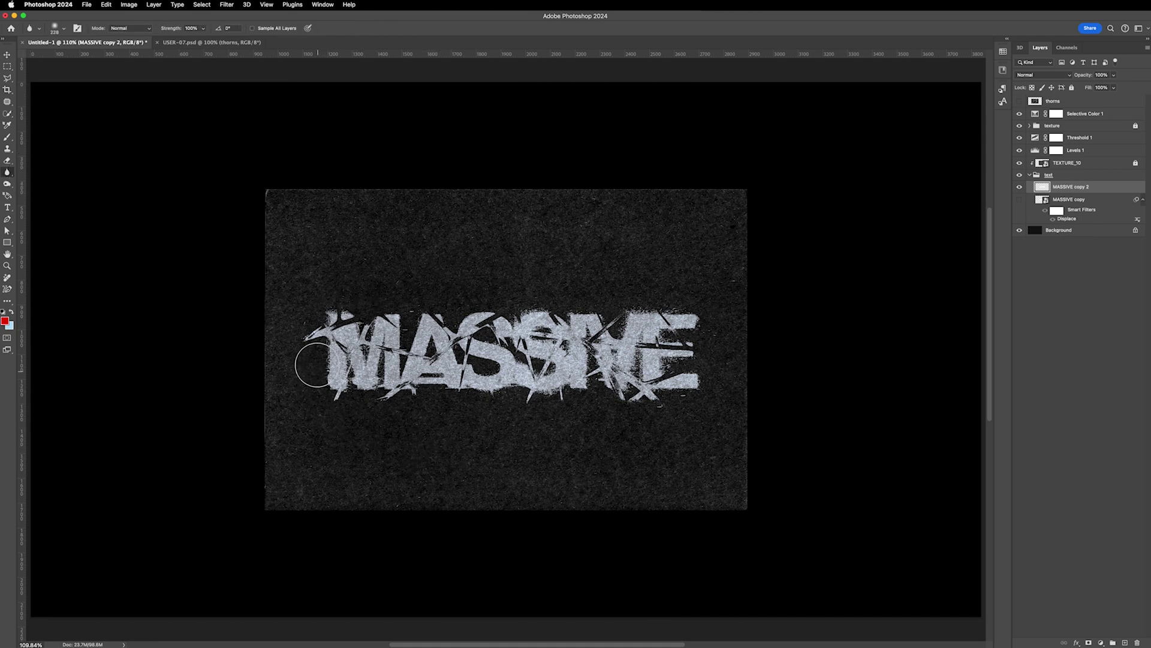
{"action": "mouse_move", "coordinate": [558, 390]}
{"action": "left_mouse_down"}
{"action": "mouse_move", "coordinate": [523, 392]}
{"action": "mouse_move", "coordinate": [538, 379]}
{"action": "left_mouse_up"}
{"action": "left_click_drag", "start_coordinate": [628, 349], "coordinate": [646, 346]}
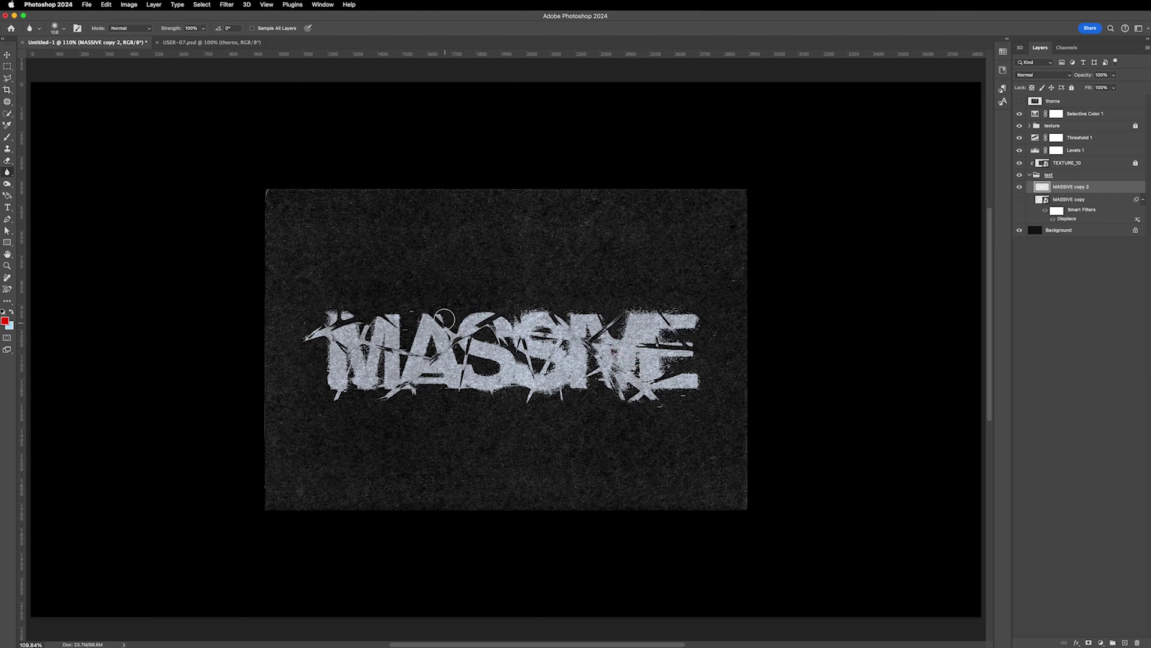
{"action": "mouse_move", "coordinate": [338, 314]}
{"action": "left_mouse_down"}
{"action": "mouse_move", "coordinate": [365, 329]}
{"action": "mouse_move", "coordinate": [379, 358]}
{"action": "left_mouse_up"}
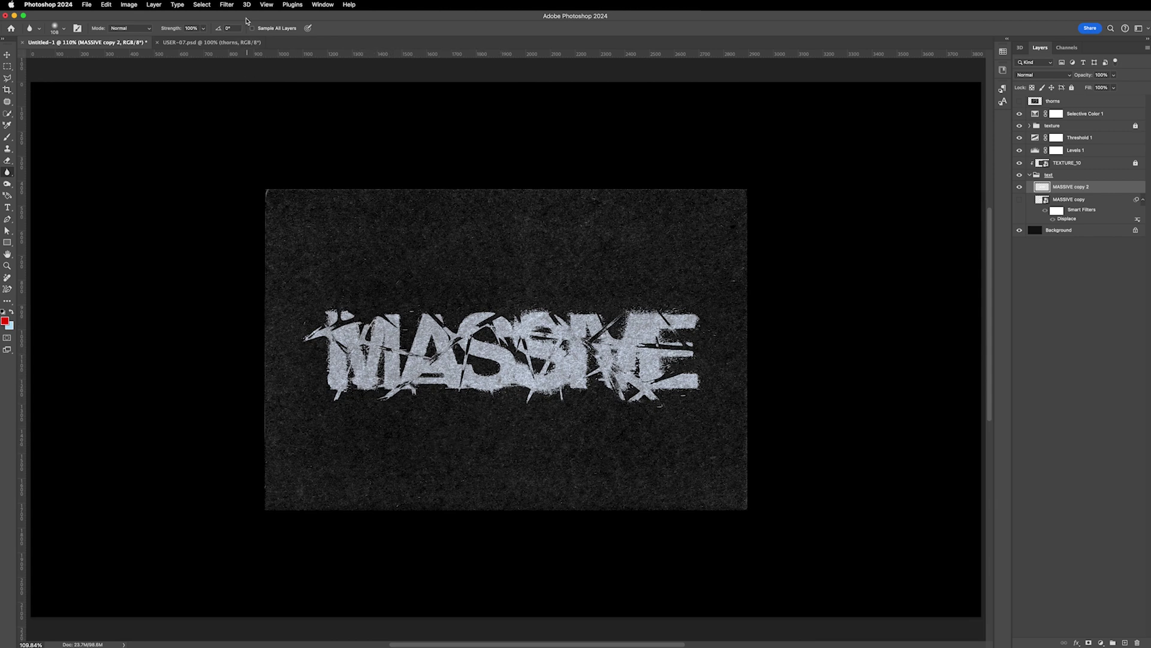
{"action": "left_click", "coordinate": [226, 4]}
- Apply a 1.1 px Gaussian Blur to the rasterized MASSIVE text, then return to the Move tool
{"action": "mouse_move", "coordinate": [327, 121]}
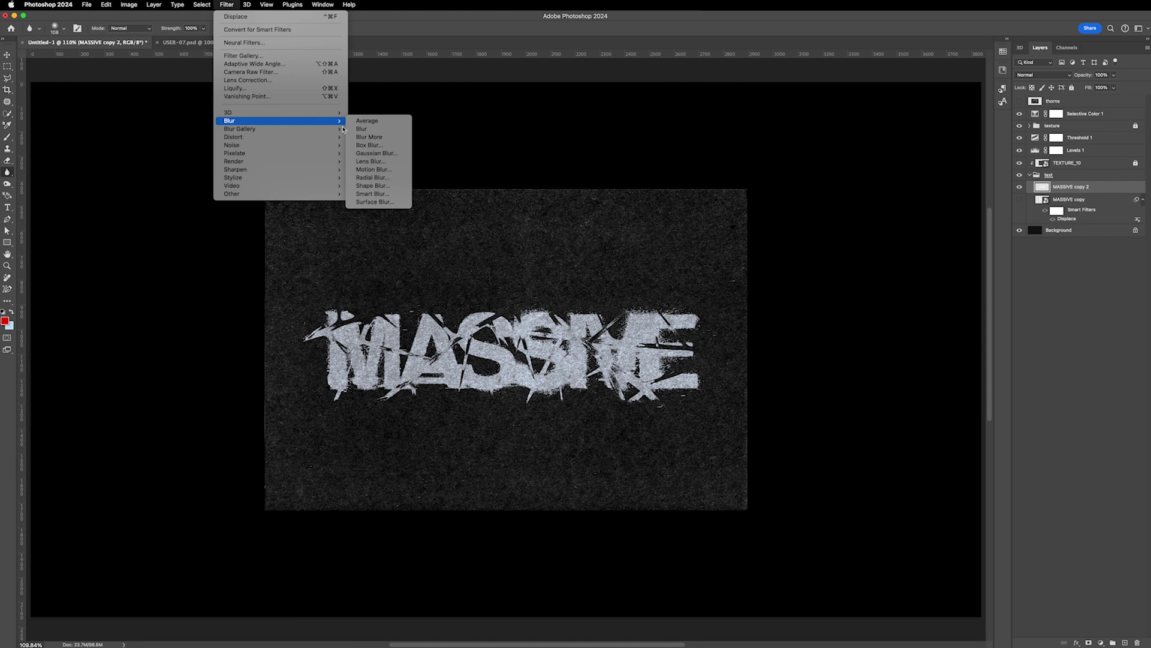
{"action": "left_click", "coordinate": [375, 153]}
{"action": "left_click_drag", "start_coordinate": [828, 322], "coordinate": [797, 321]}
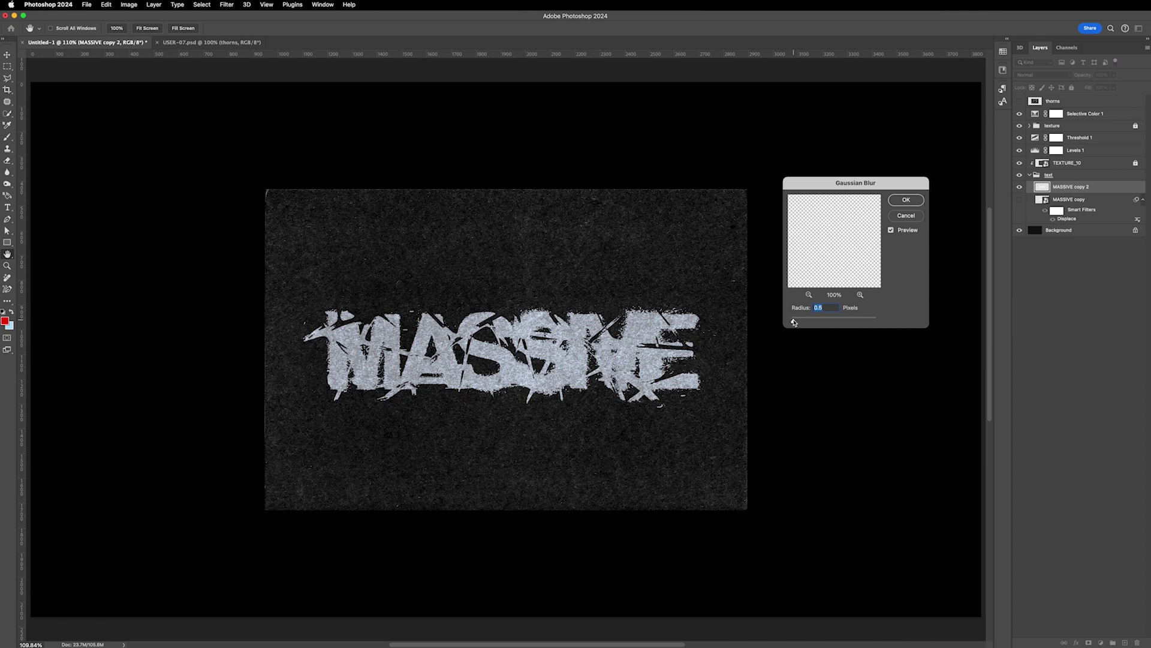
{"action": "left_click_drag", "start_coordinate": [795, 323], "coordinate": [797, 322]}
{"action": "left_click", "coordinate": [906, 200]}
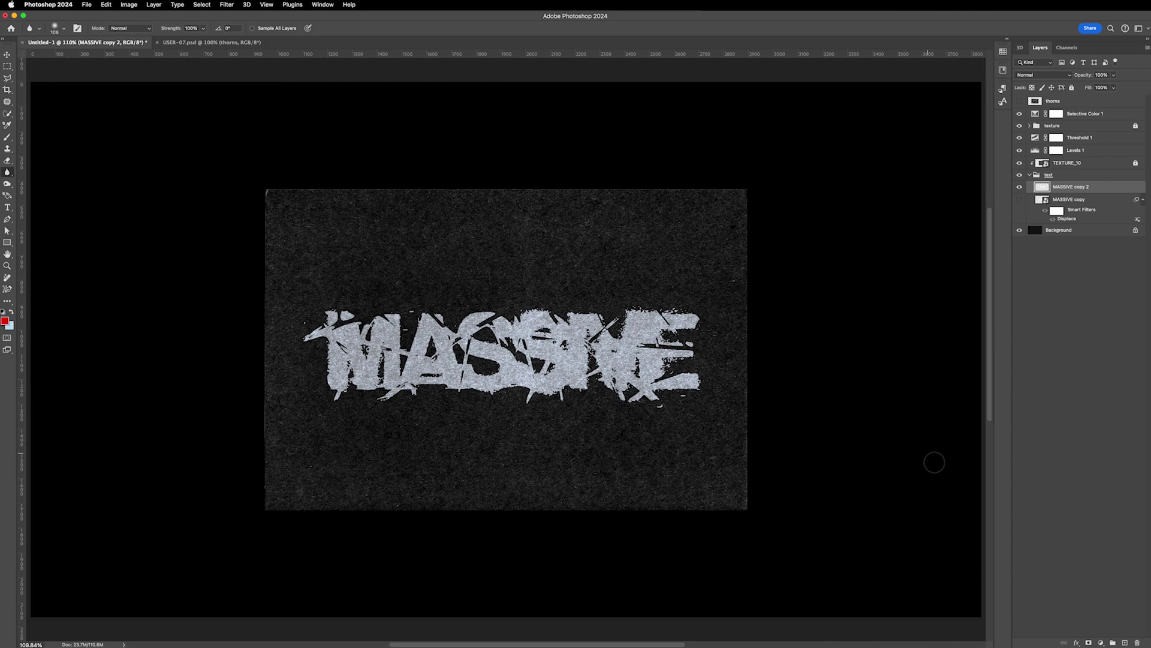
{"action": "key", "text": "v"}
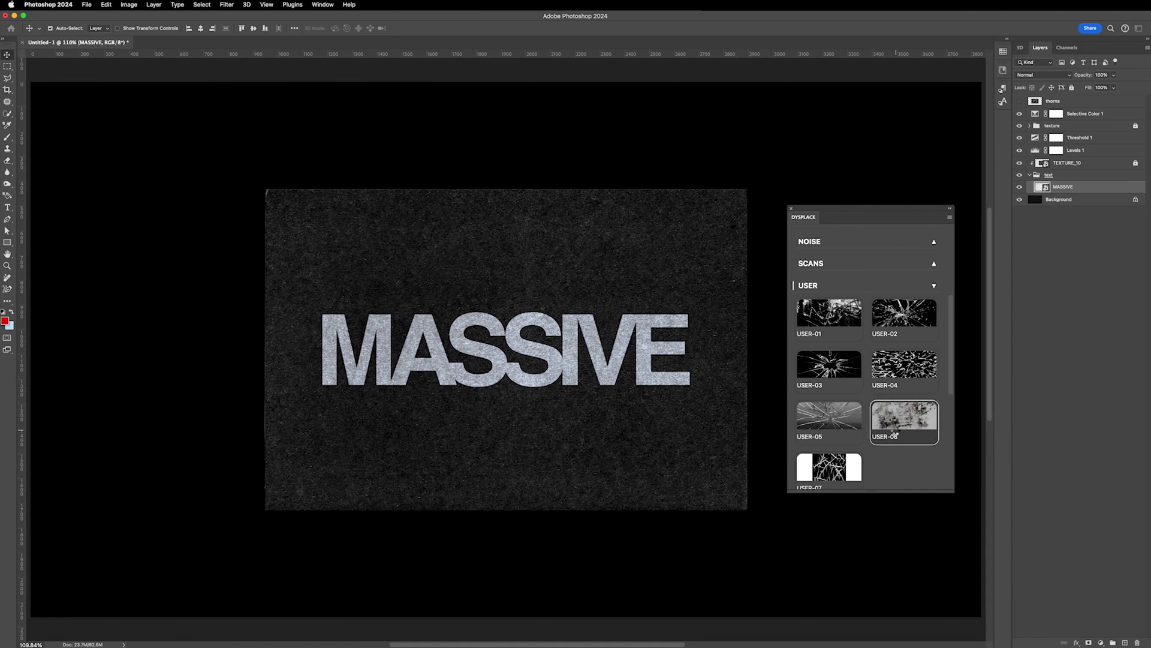
- Displace the text with the USER-06 map at Horizontal -9, Vertical 11
{"action": "left_click", "coordinate": [883, 439]}
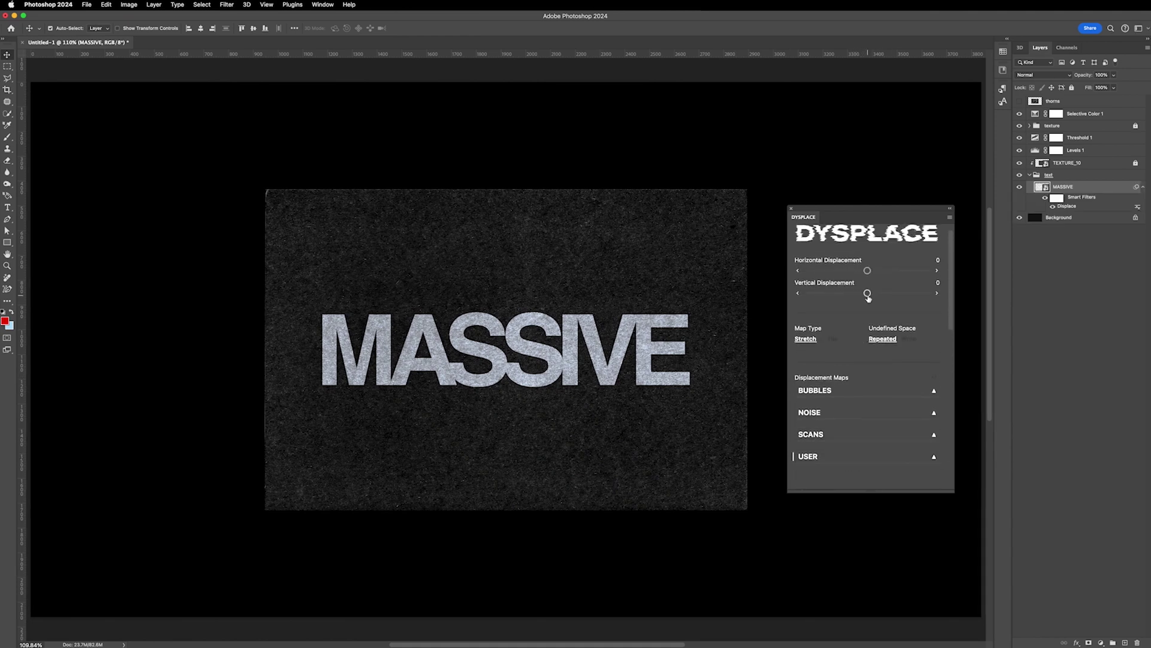
{"action": "left_click_drag", "start_coordinate": [869, 297], "coordinate": [870, 277]}
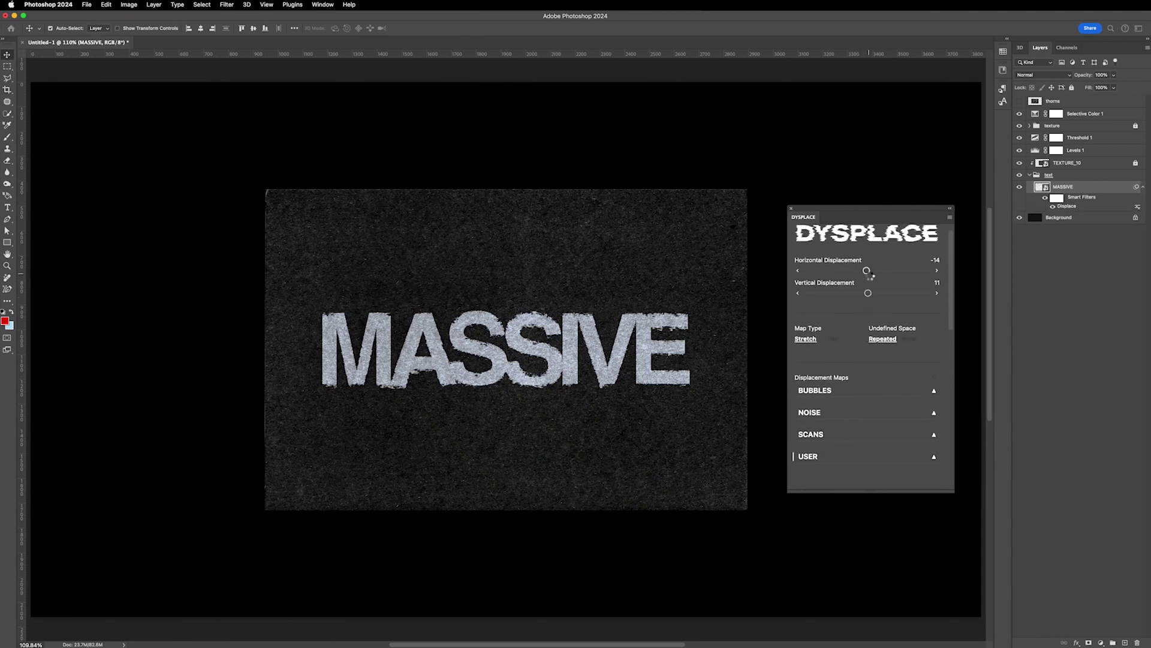
{"action": "left_click", "coordinate": [937, 272]}
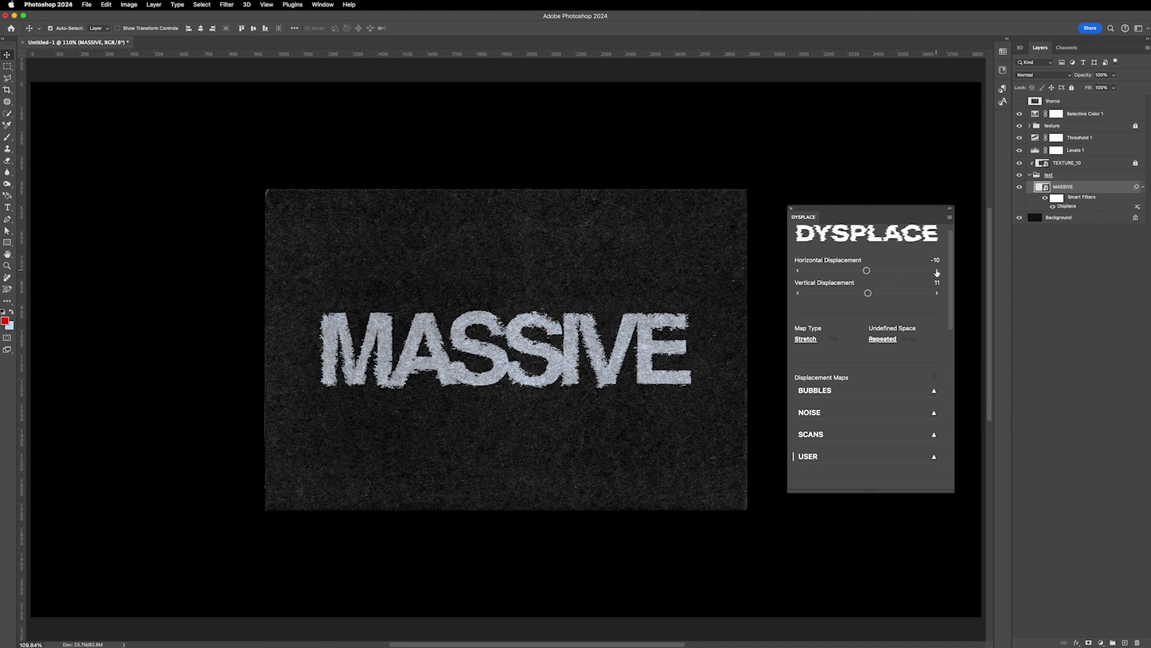
{"action": "left_click", "coordinate": [938, 272]}
- Add a Gaussian Blur of about 7.6 px for an ink-bleed look
{"action": "left_click", "coordinate": [227, 5]}
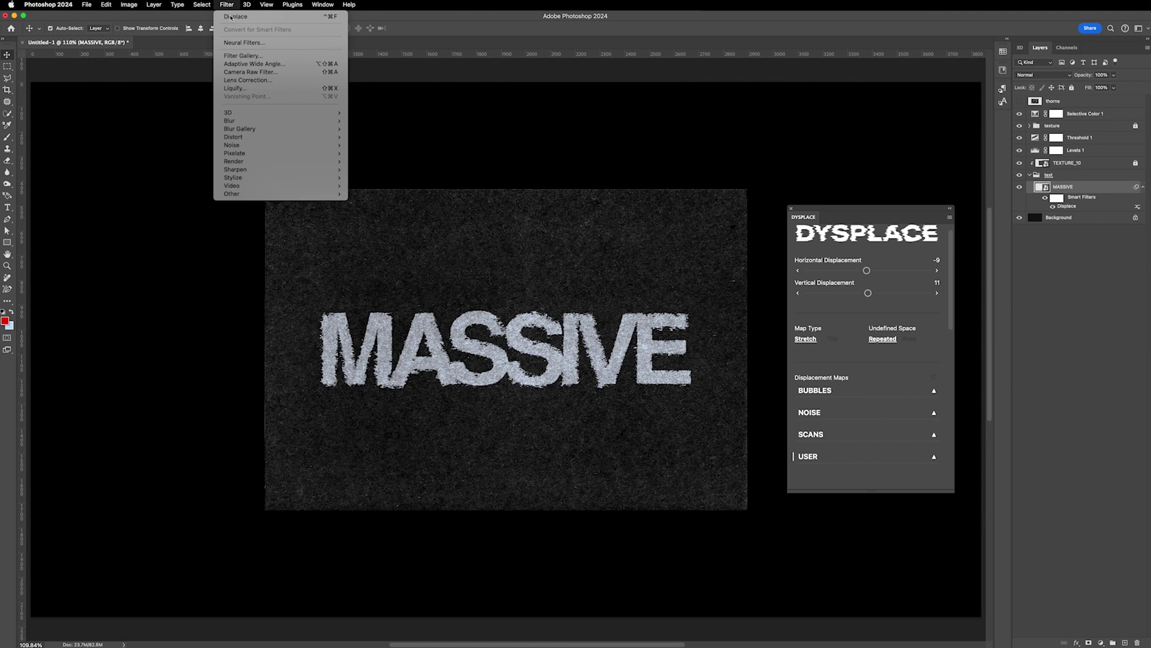
{"action": "mouse_move", "coordinate": [267, 124]}
{"action": "left_click", "coordinate": [378, 153]}
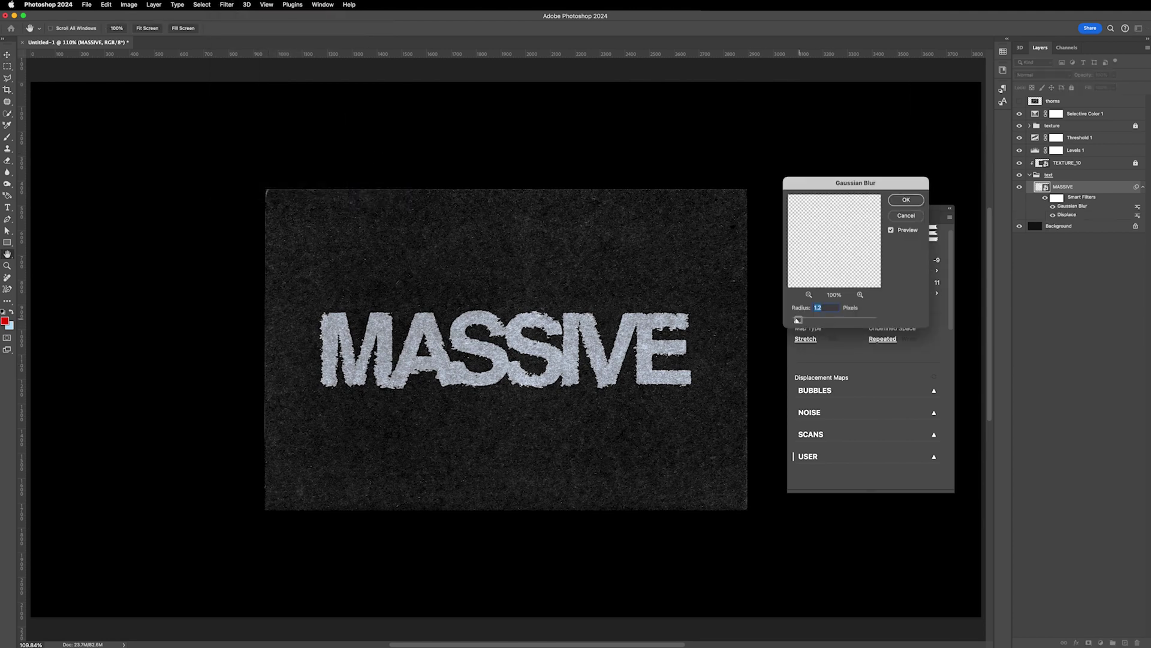
{"action": "left_click_drag", "start_coordinate": [801, 323], "coordinate": [821, 323]}
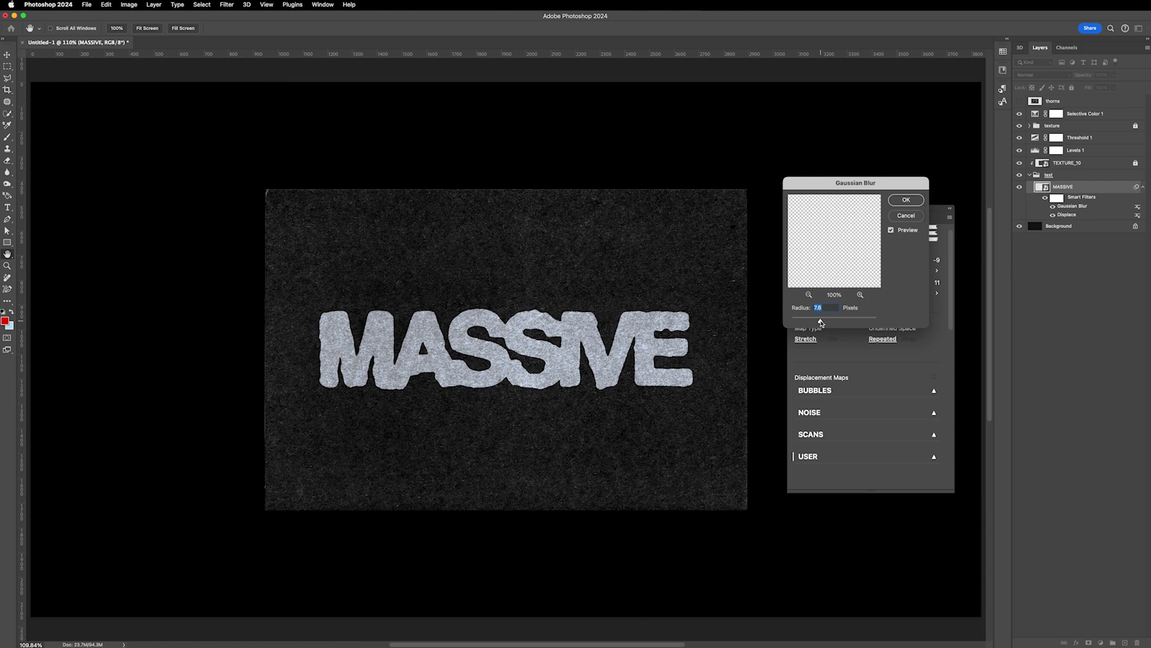
{"action": "left_click", "coordinate": [905, 200]}
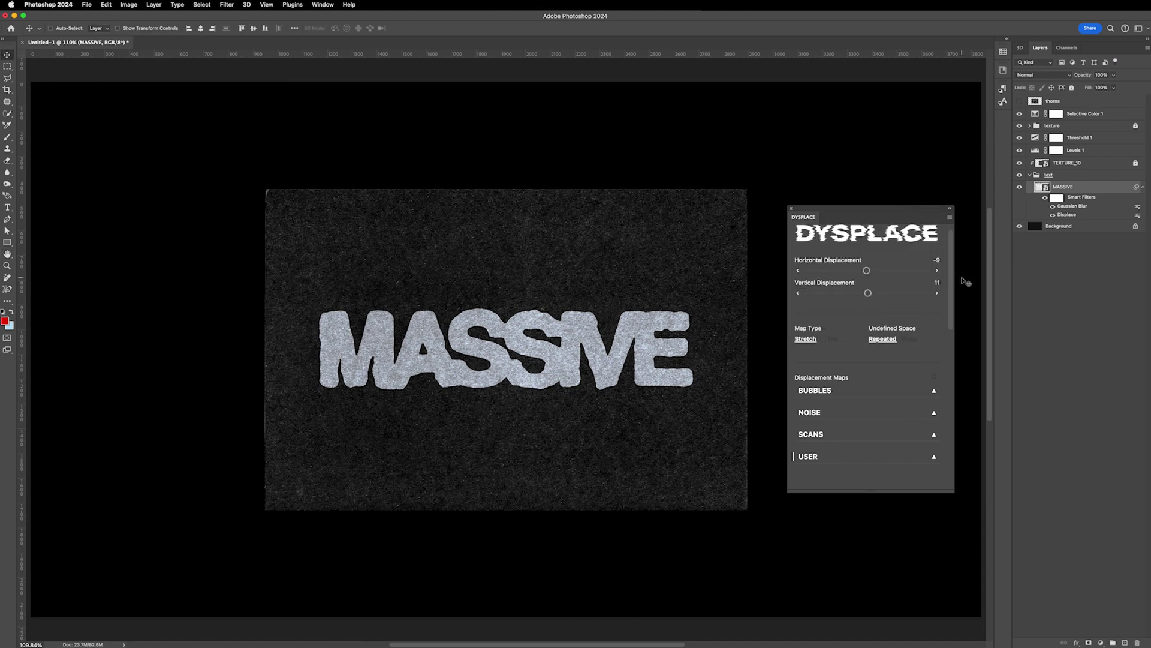
- Show the NOISE maps and step the vertical displacement up to 20
{"action": "left_click", "coordinate": [861, 422]}
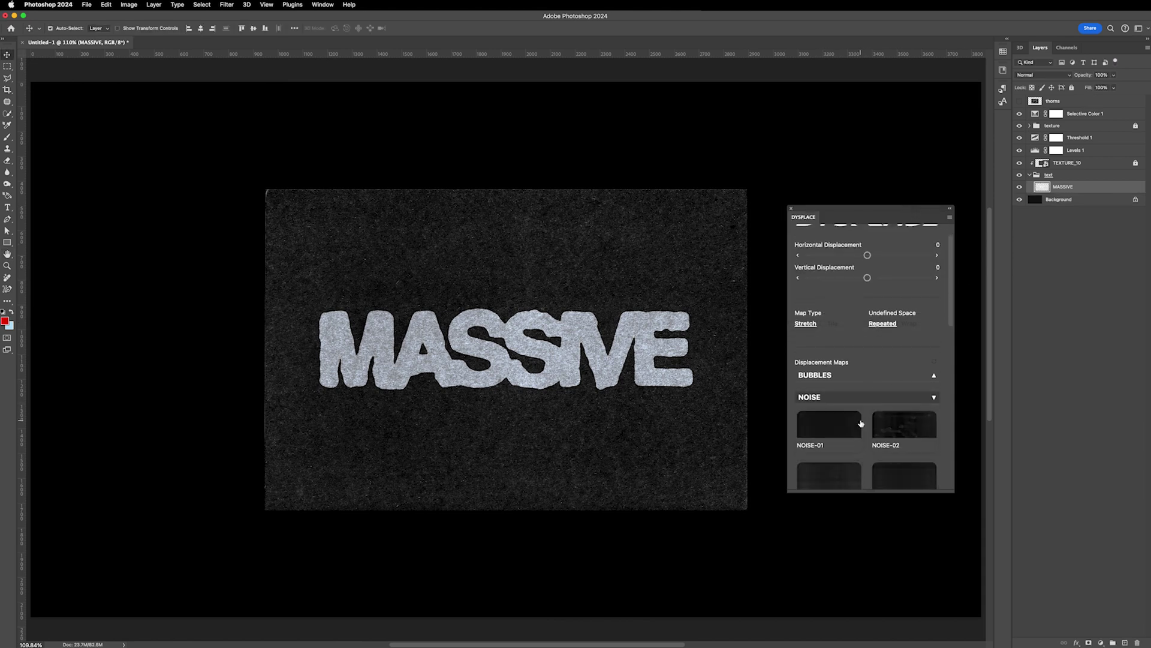
{"action": "scroll", "coordinate": [846, 390], "scroll_direction": "down", "scroll_amount": 3}
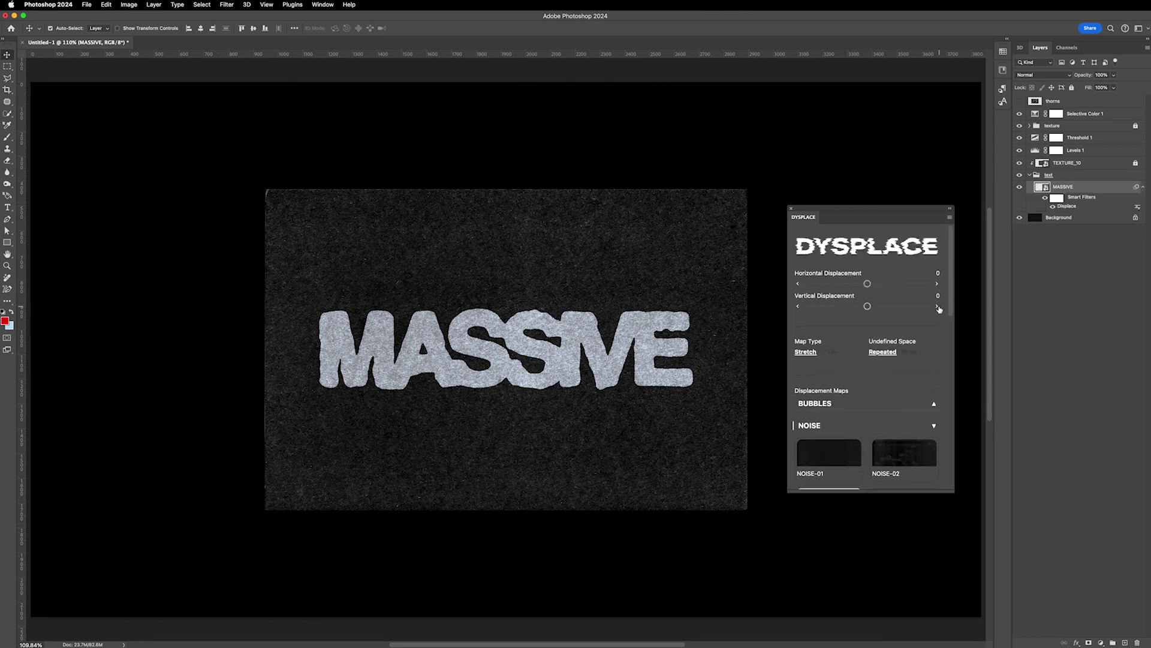
{"action": "left_click", "coordinate": [937, 306]}
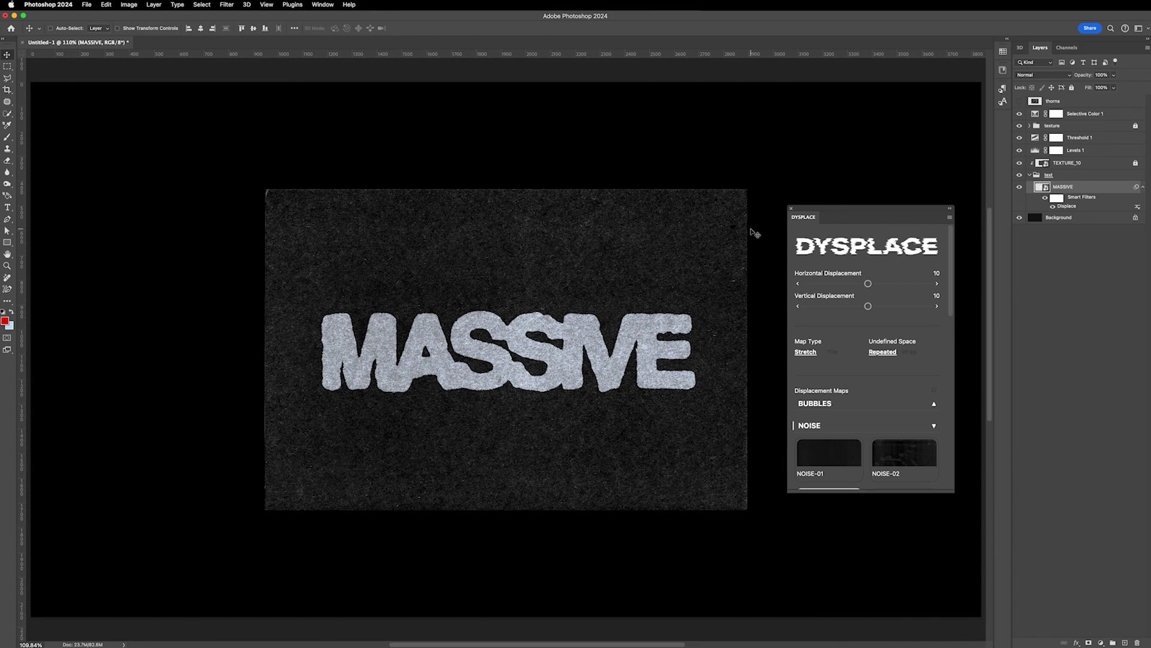
{"action": "left_click", "coordinate": [938, 307]}
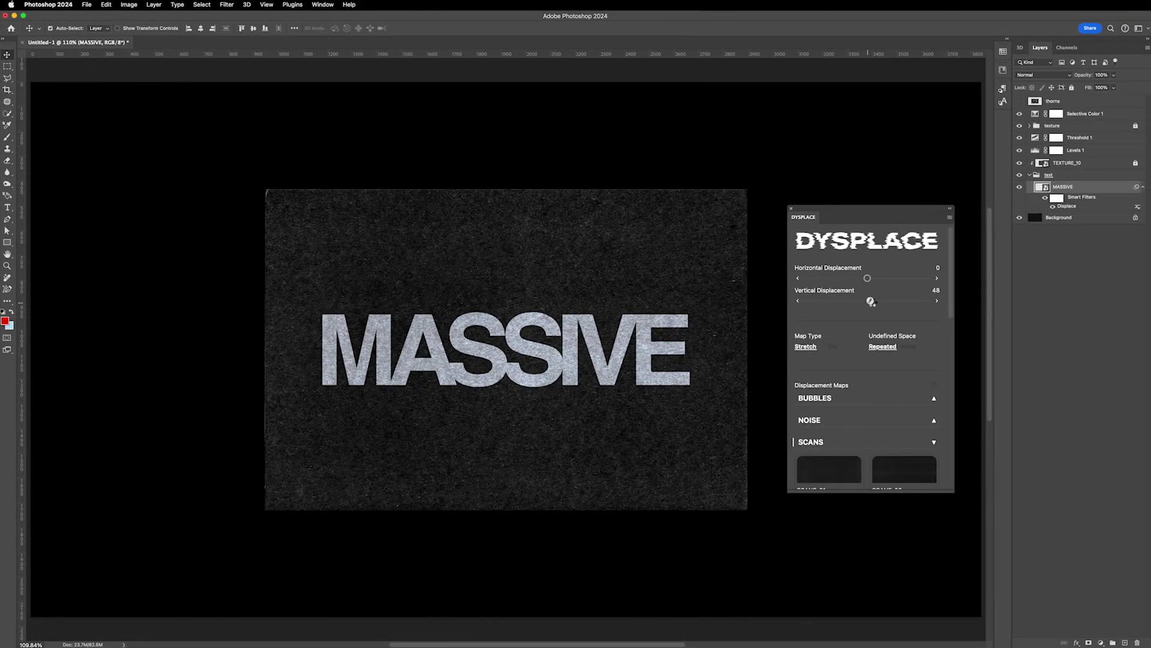
- Push the vertical displacement up strongly and try SCANS-12, SCANS-13, then SCANS-14 maps
{"action": "left_click_drag", "start_coordinate": [870, 302], "coordinate": [886, 303]}
{"action": "scroll", "coordinate": [873, 454], "scroll_direction": "down", "scroll_amount": 10}
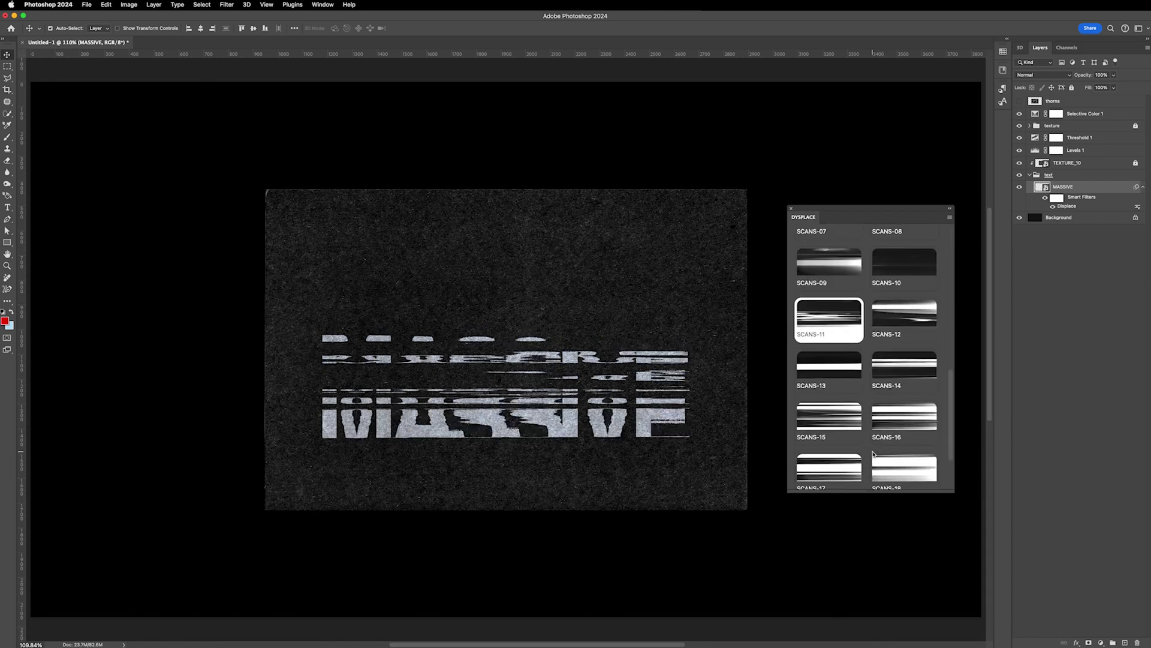
{"action": "left_click", "coordinate": [896, 341]}
{"action": "left_click", "coordinate": [845, 380]}
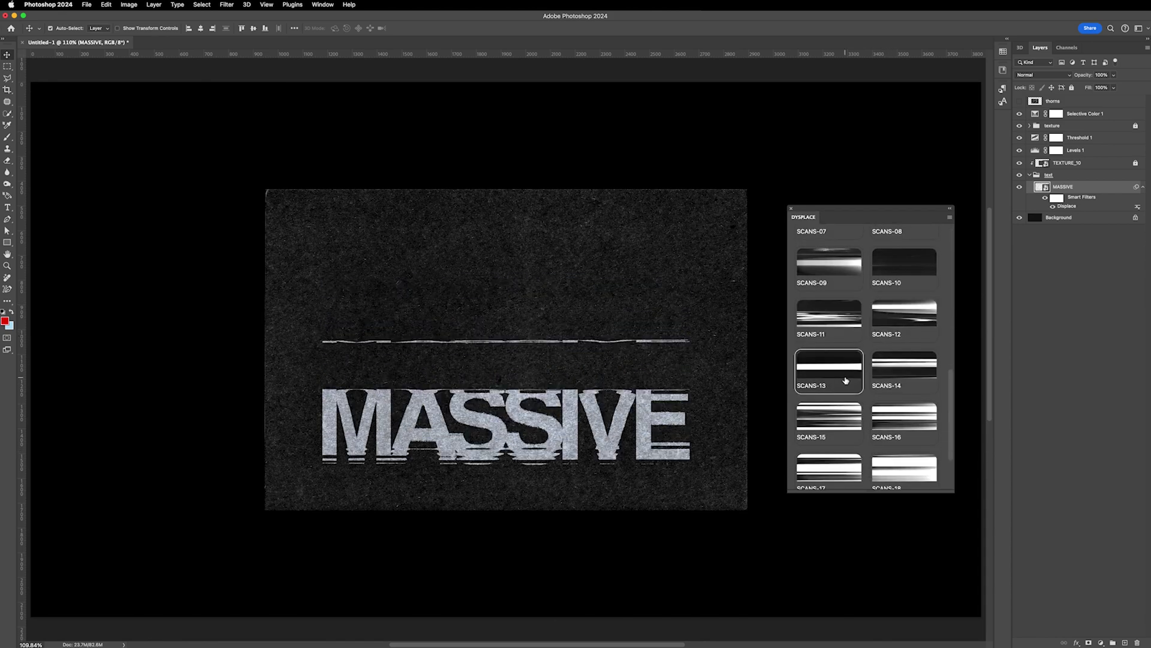
{"action": "left_click", "coordinate": [899, 372]}
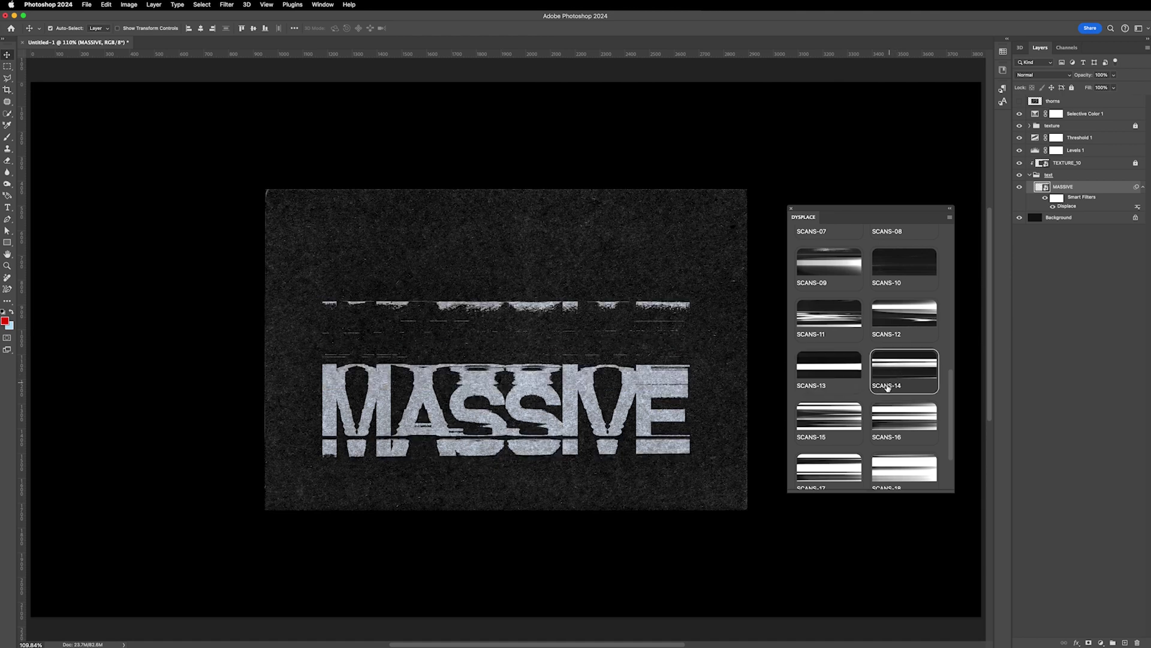
- Lower the vertical displacement back down to 86
{"action": "scroll", "coordinate": [802, 312], "scroll_direction": "up", "scroll_amount": 10}
{"action": "left_click", "coordinate": [798, 308]}
{"action": "left_click", "coordinate": [798, 307]}
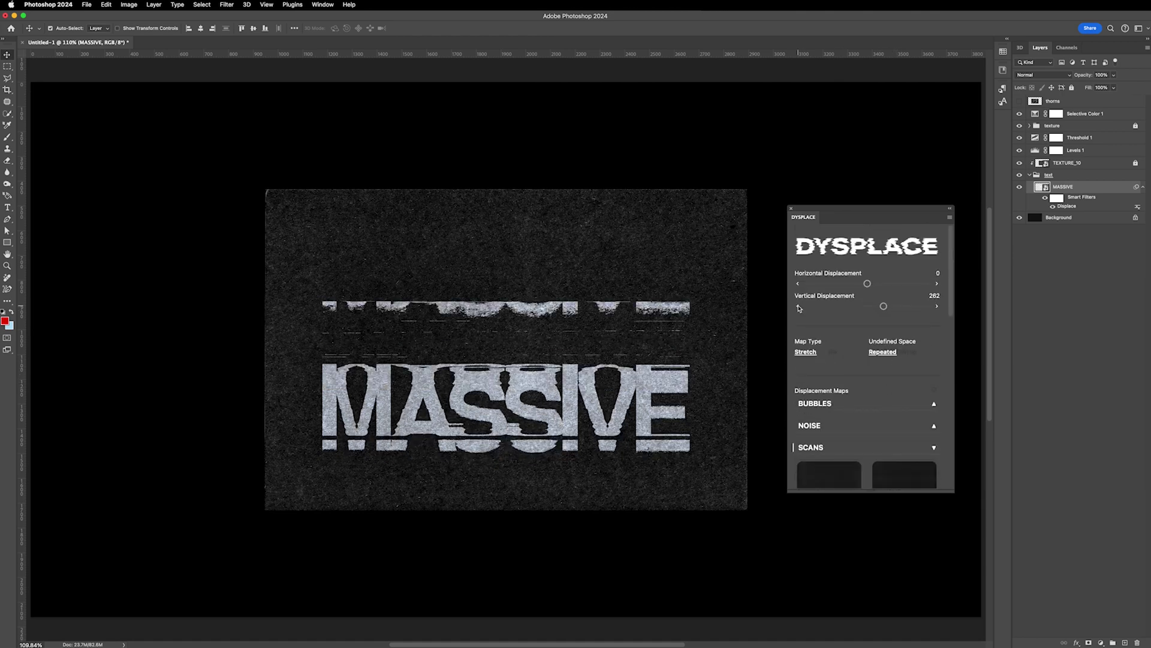
{"action": "left_click", "coordinate": [798, 308]}
{"action": "left_click_drag", "start_coordinate": [883, 307], "coordinate": [874, 308]}
{"action": "scroll", "coordinate": [873, 309], "scroll_direction": "down", "scroll_amount": 10}
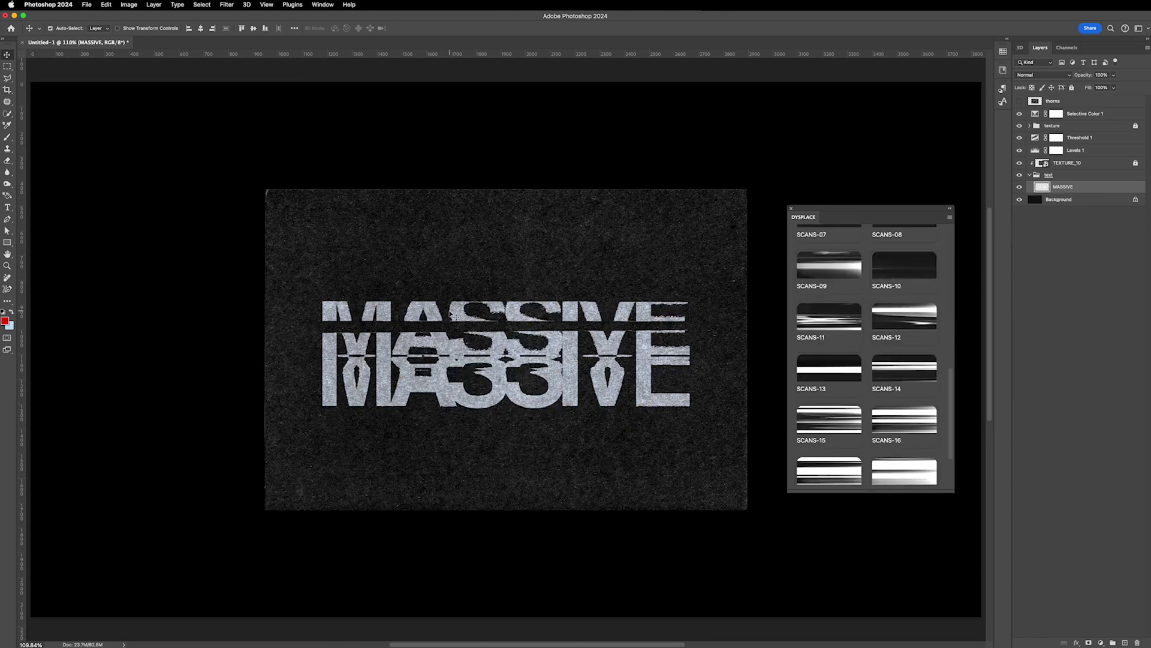
{"action": "left_click", "coordinate": [230, 4]}
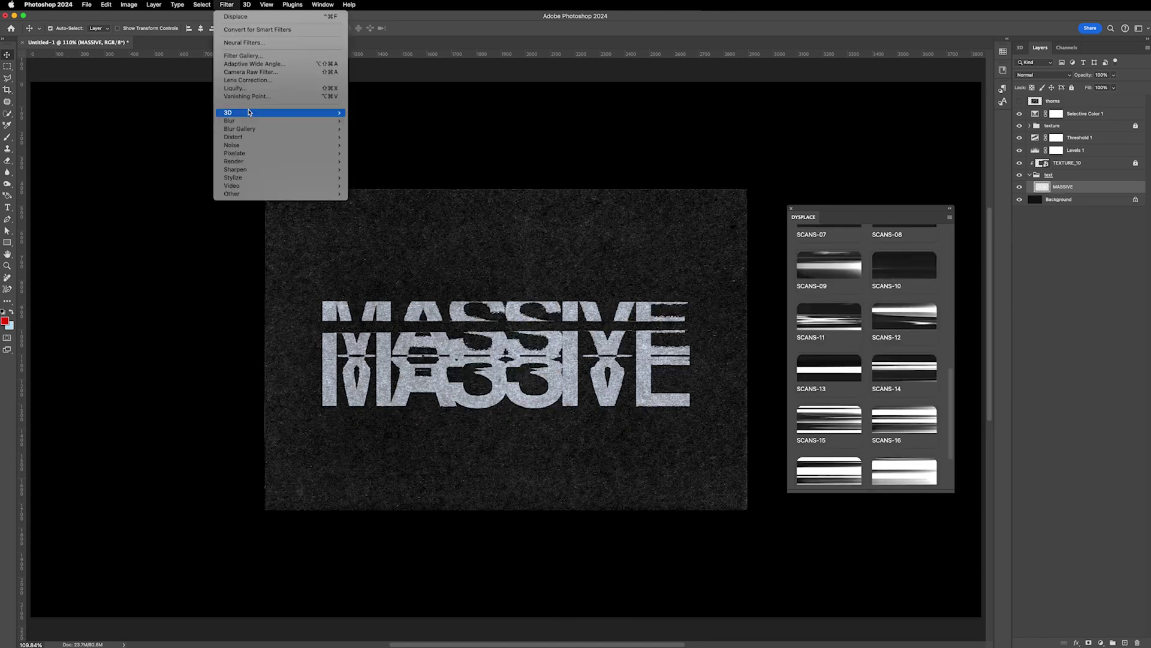
- Apply a 15 px Field Blur with five pins spread across the MASSIVE lettering
{"action": "mouse_move", "coordinate": [250, 129]}
{"action": "left_click", "coordinate": [368, 129]}
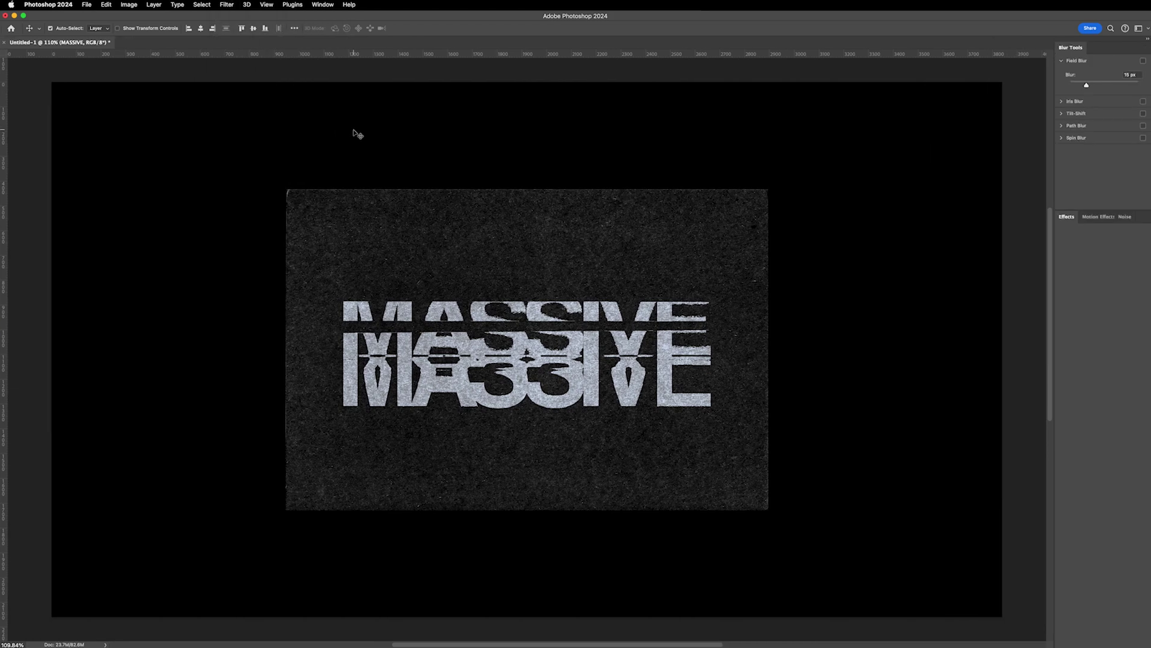
{"action": "left_click_drag", "start_coordinate": [527, 351], "coordinate": [398, 307]}
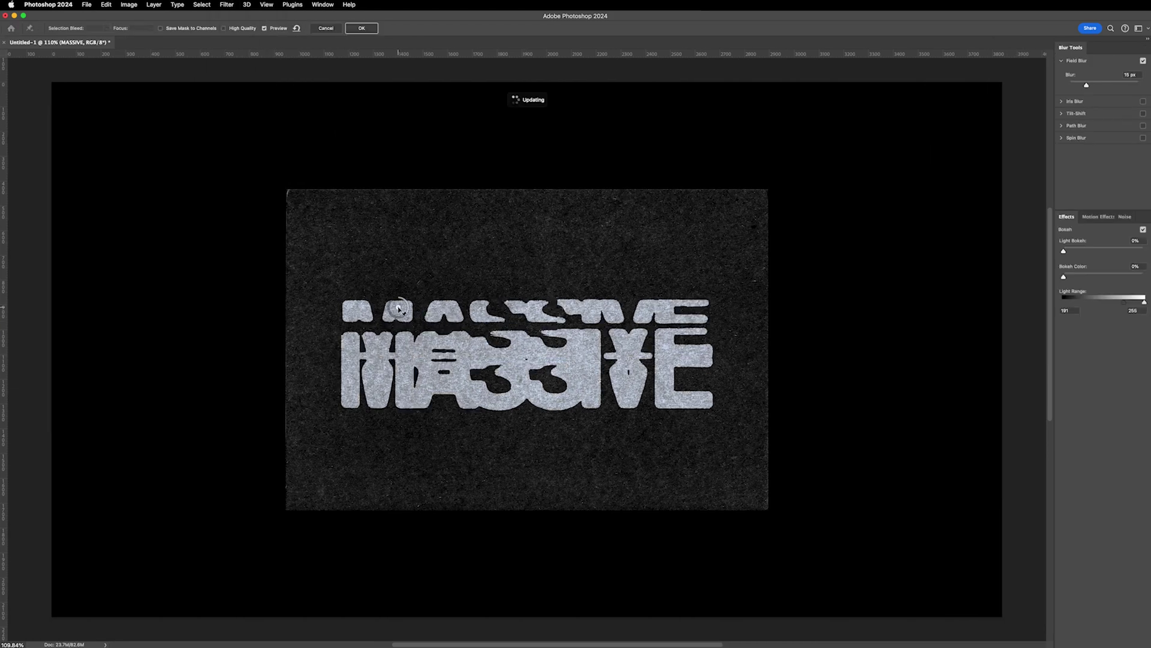
{"action": "left_click", "coordinate": [400, 346]}
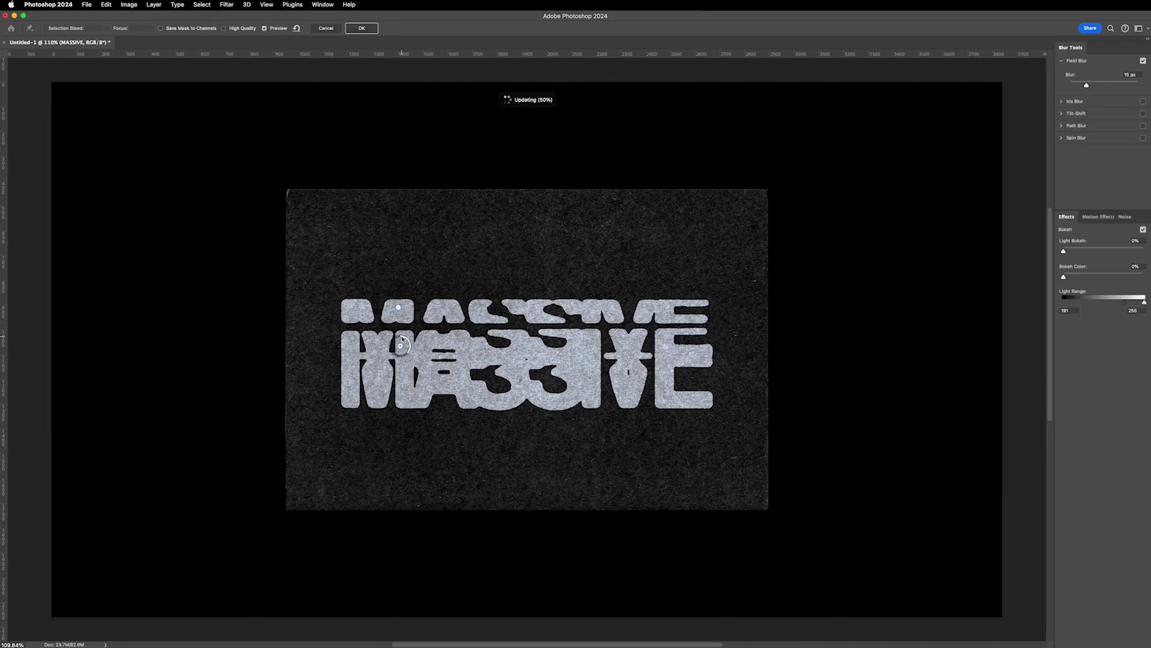
{"action": "left_click", "coordinate": [571, 347]}
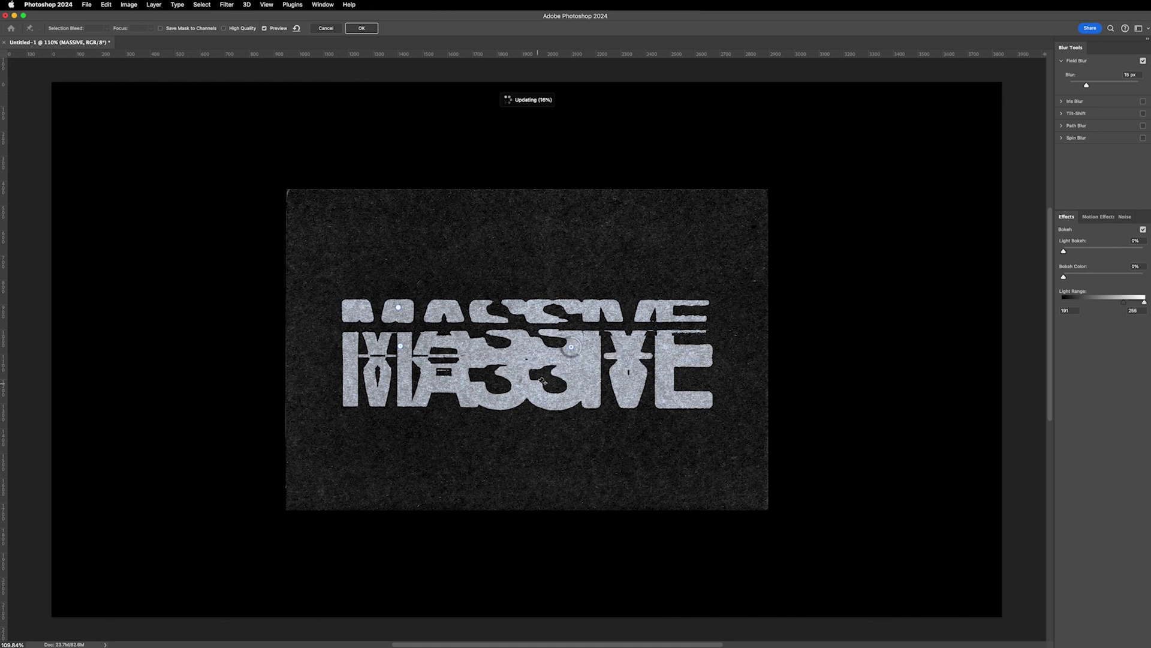
{"action": "left_click", "coordinate": [538, 382]}
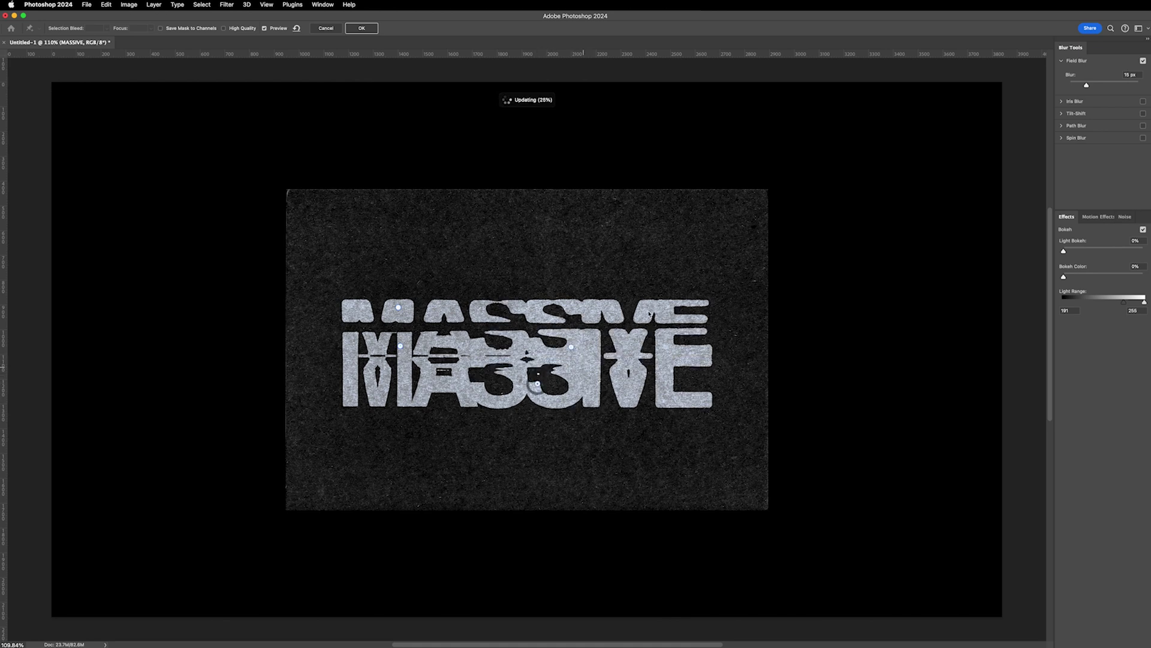
{"action": "left_click", "coordinate": [702, 307]}
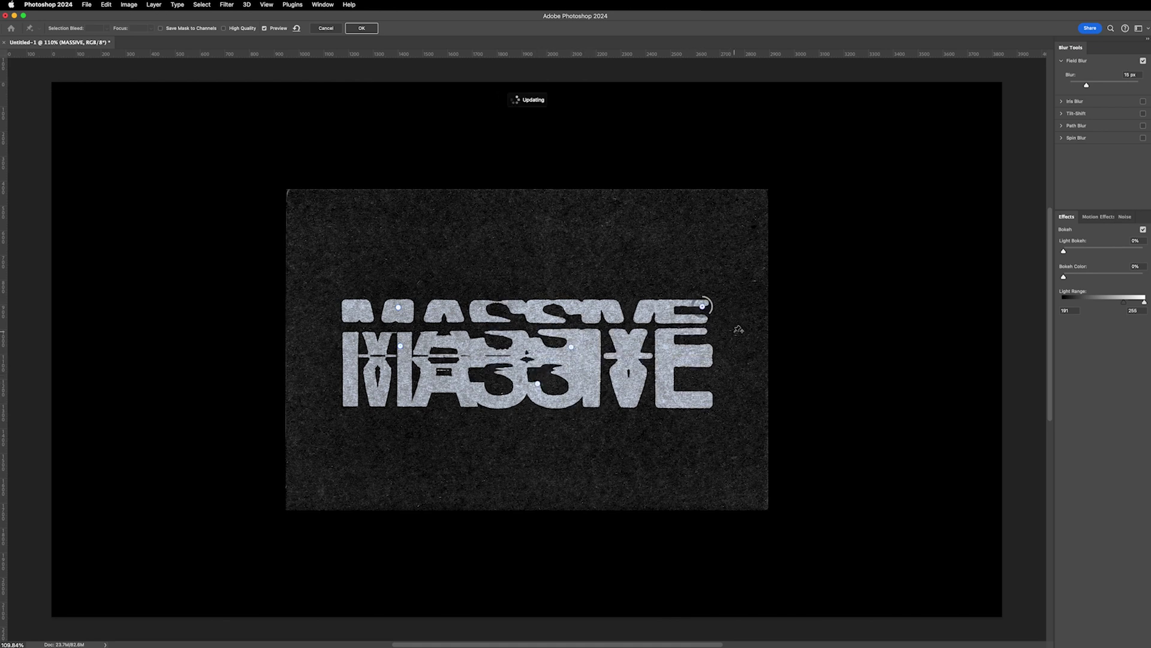
{"action": "left_click", "coordinate": [367, 30]}
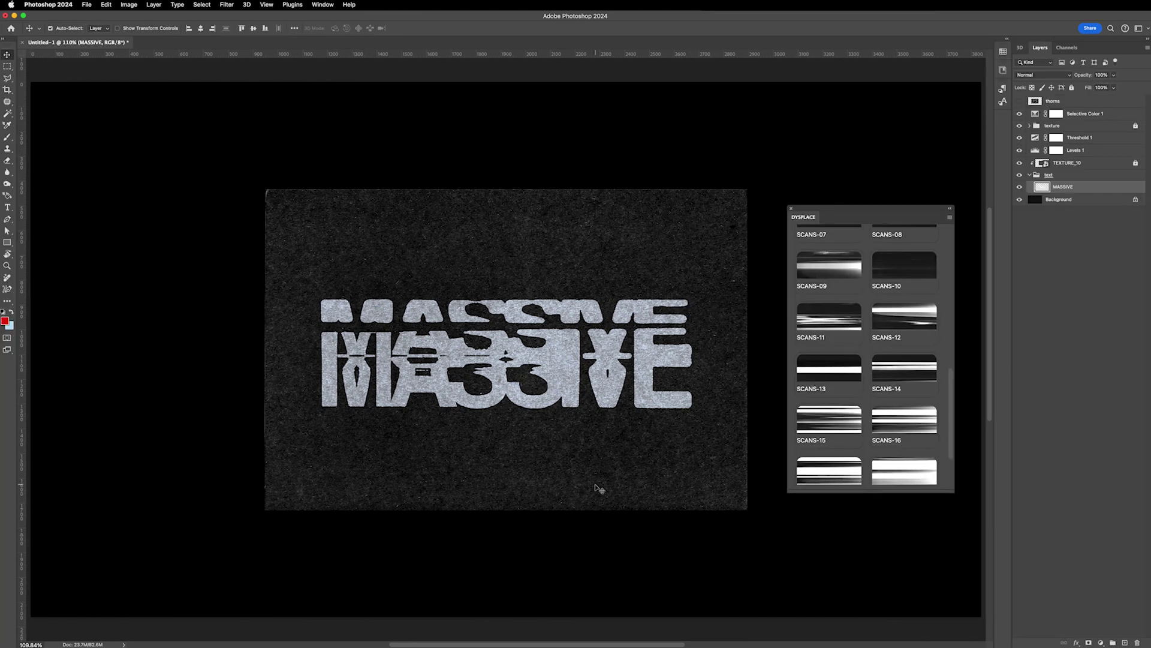
- Displace the text with a NOISE map at Horizontal 10, Vertical 10
{"action": "scroll", "coordinate": [858, 431], "scroll_direction": "up", "scroll_amount": 10}
{"action": "left_click", "coordinate": [847, 414]}
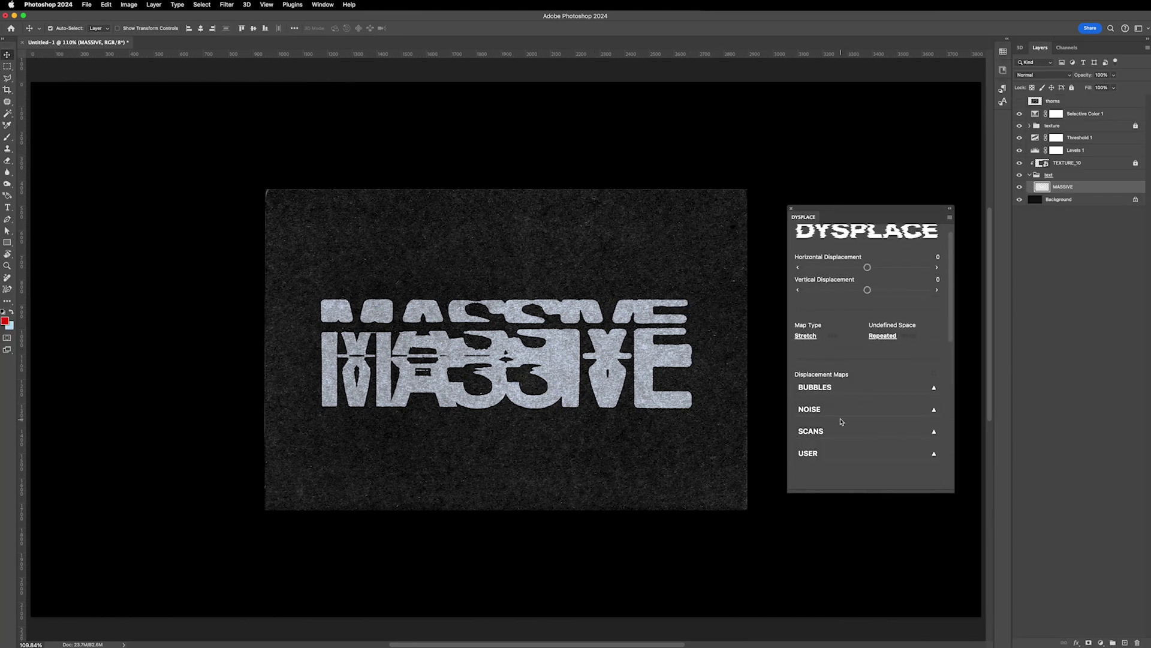
{"action": "scroll", "coordinate": [848, 412], "scroll_direction": "down", "scroll_amount": 2}
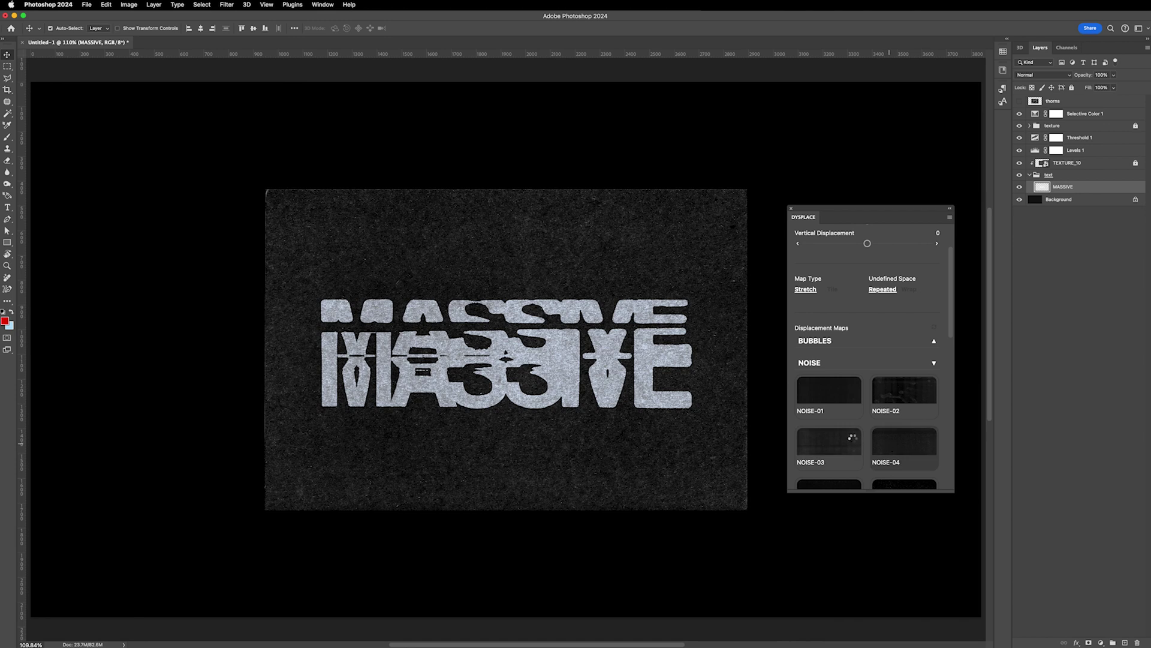
{"action": "left_click", "coordinate": [937, 284]}
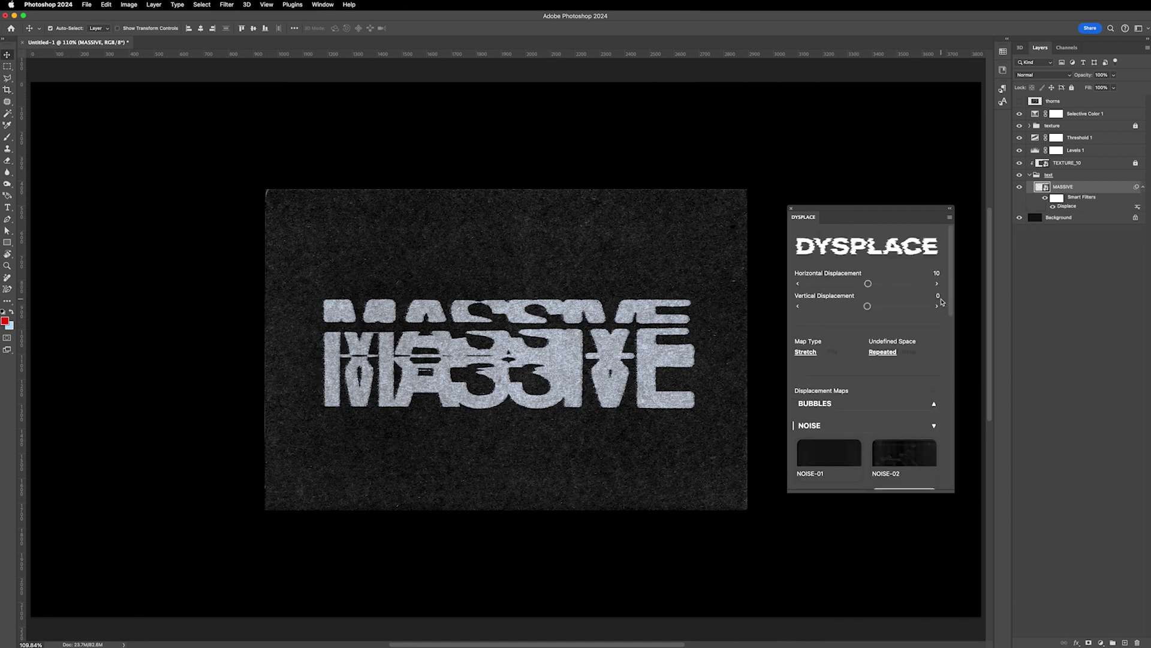
{"action": "left_click", "coordinate": [938, 308]}
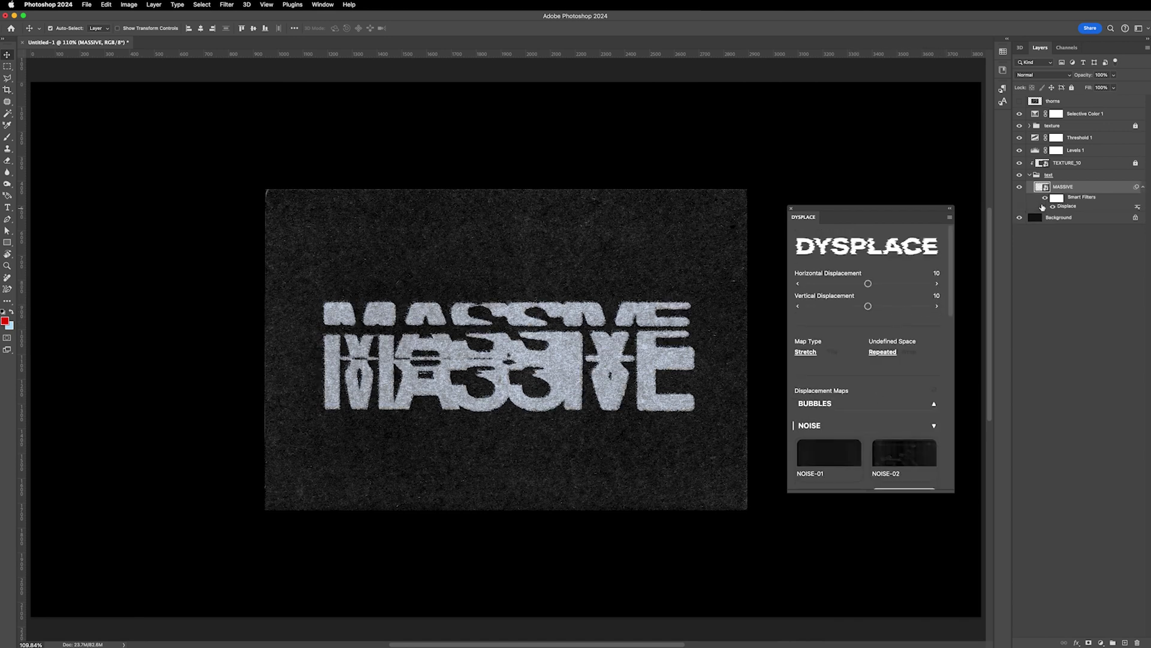
- Duplicate the displaced layer and set the copy's displacement to -10/-10
{"action": "key", "text": "super+j"}
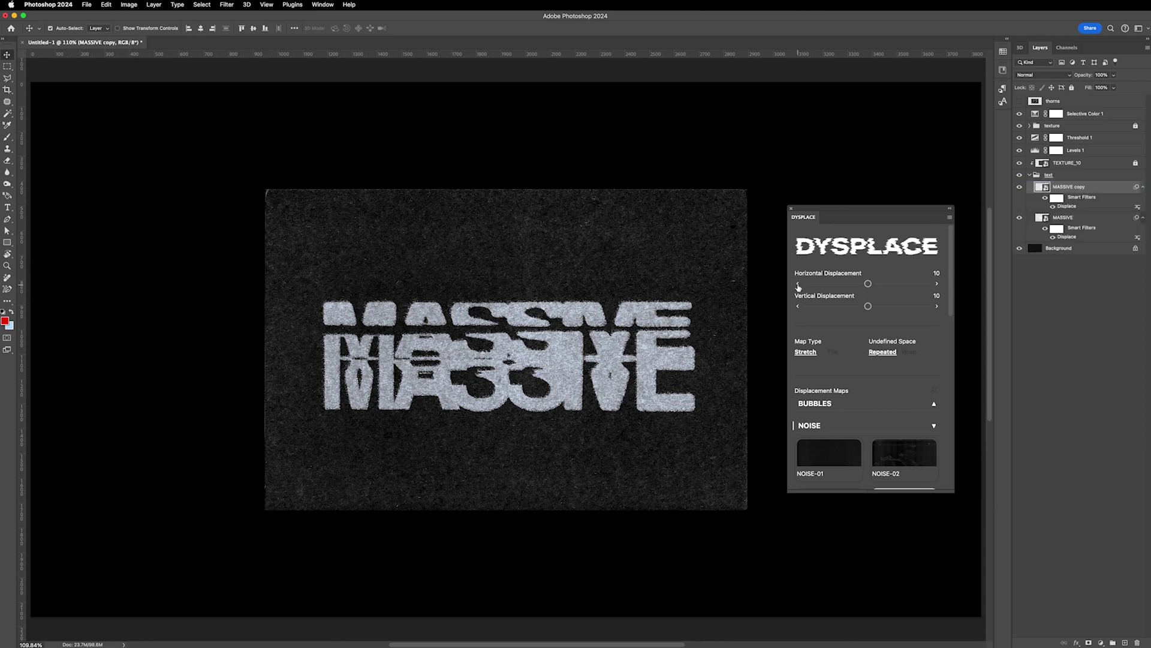
{"action": "left_click", "coordinate": [797, 285]}
{"action": "left_click", "coordinate": [797, 285]}
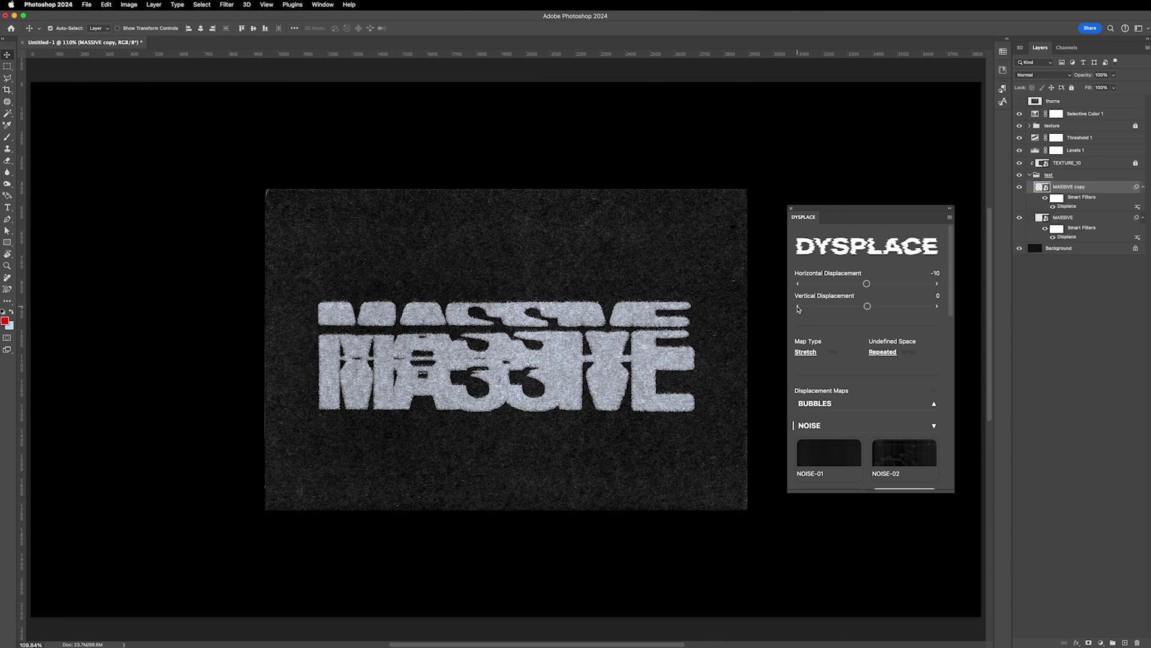
{"action": "left_click", "coordinate": [798, 308]}
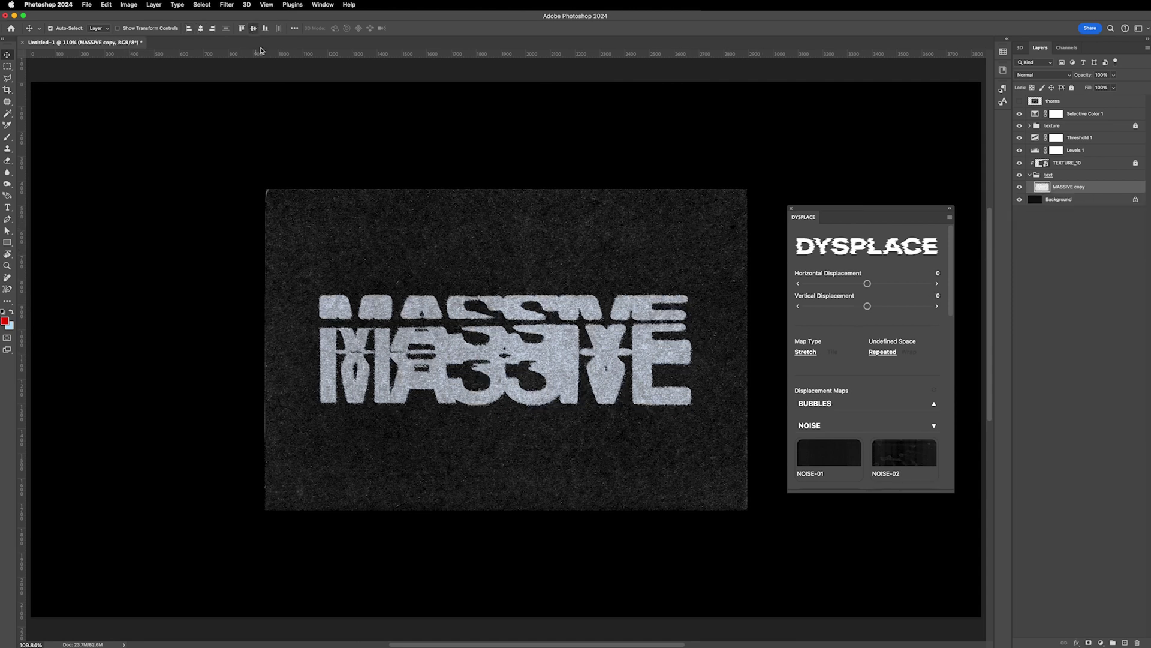
{"action": "left_click", "coordinate": [7, 172]}
- Enlarge the brush to 242 px and smudge the E and lower letter edges into drips
{"action": "left_click_drag", "start_coordinate": [411, 334], "coordinate": [410, 333]}
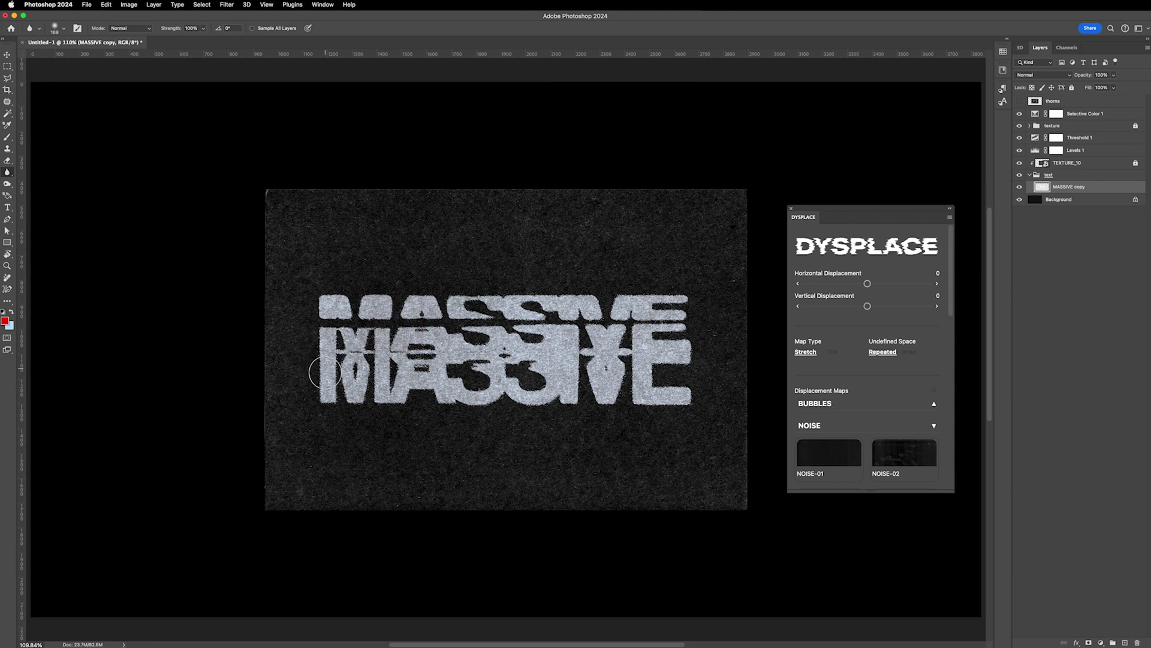
{"action": "key", "text": "bracketright"}
{"action": "key", "text": "bracketright"}
{"action": "key", "text": "bracketright"}
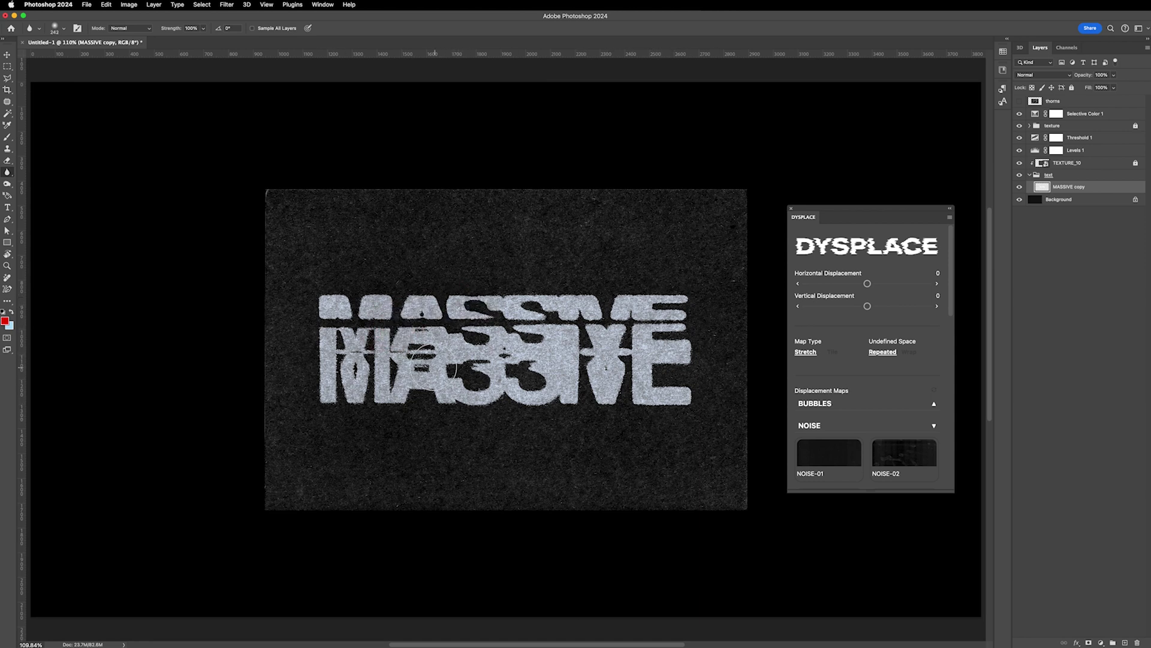
{"action": "right_click", "coordinate": [10, 174]}
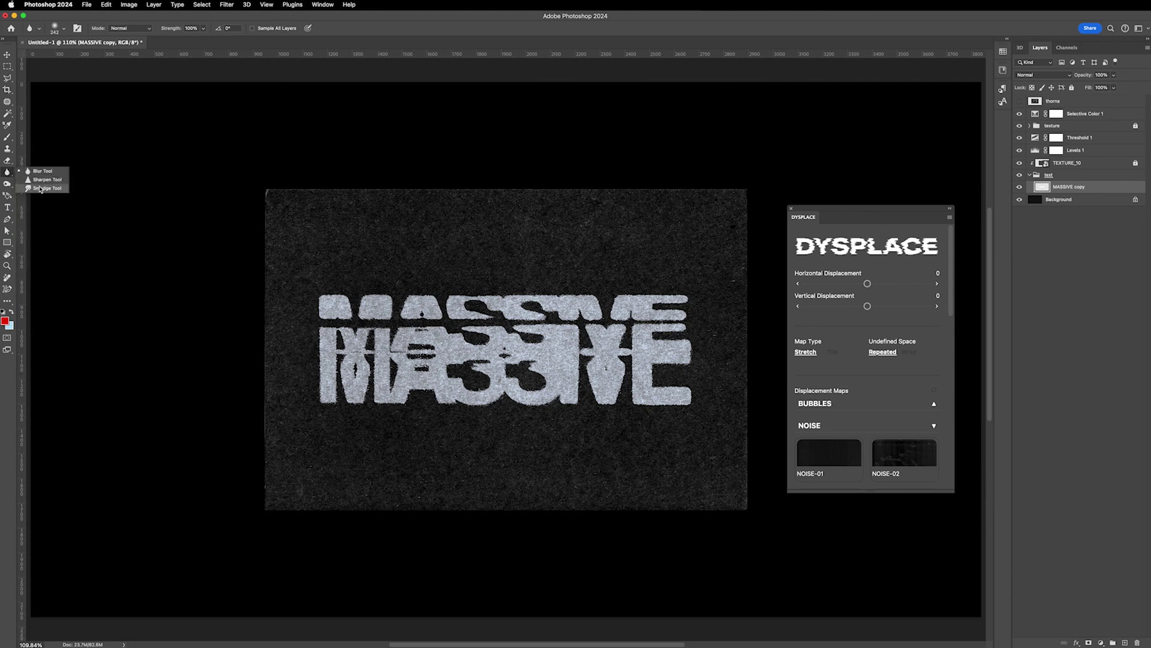
{"action": "left_click", "coordinate": [45, 191]}
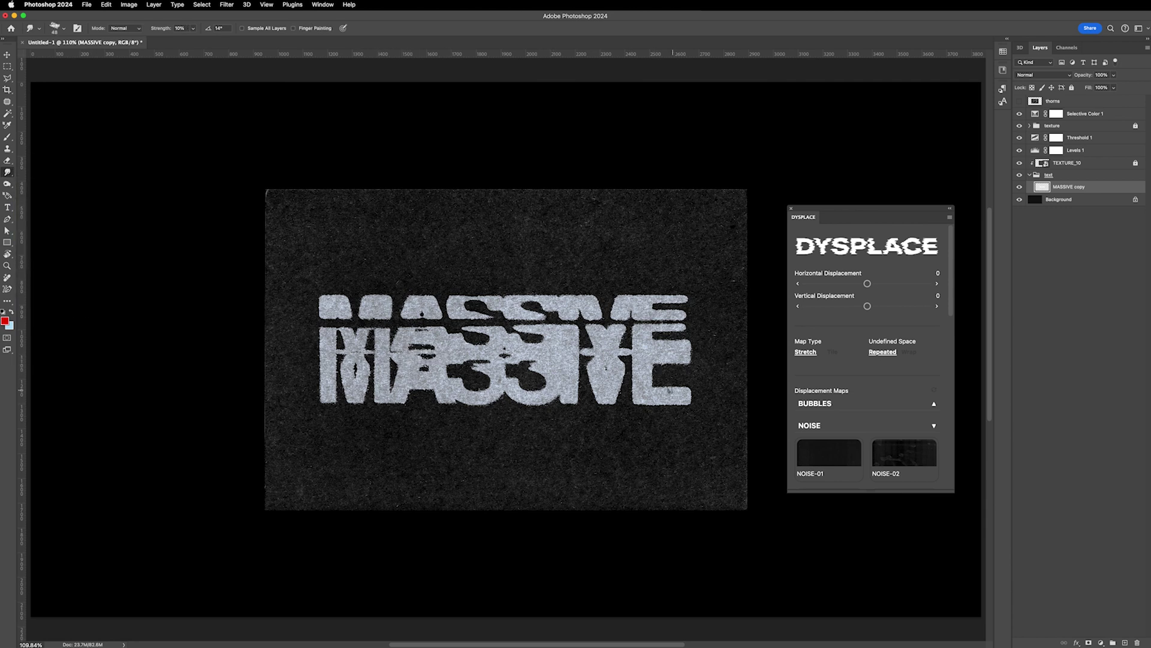
{"action": "left_click_drag", "start_coordinate": [652, 364], "coordinate": [695, 408]}
{"action": "mouse_move", "coordinate": [543, 405]}
{"action": "left_mouse_down"}
{"action": "mouse_move", "coordinate": [536, 413]}
{"action": "mouse_move", "coordinate": [455, 400]}
{"action": "left_mouse_up"}
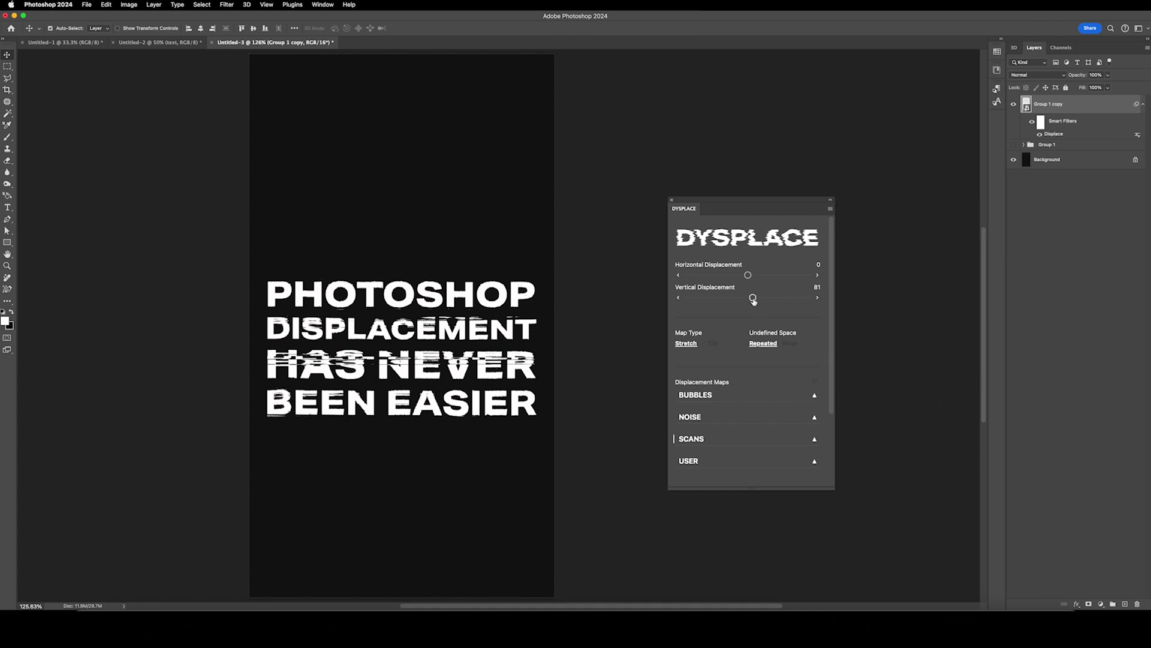
- Set Undefined Space to Wrap, horizontal displacement 32, then try USER-02 and USER-03 maps
{"action": "left_click_drag", "start_coordinate": [753, 300], "coordinate": [734, 299]}
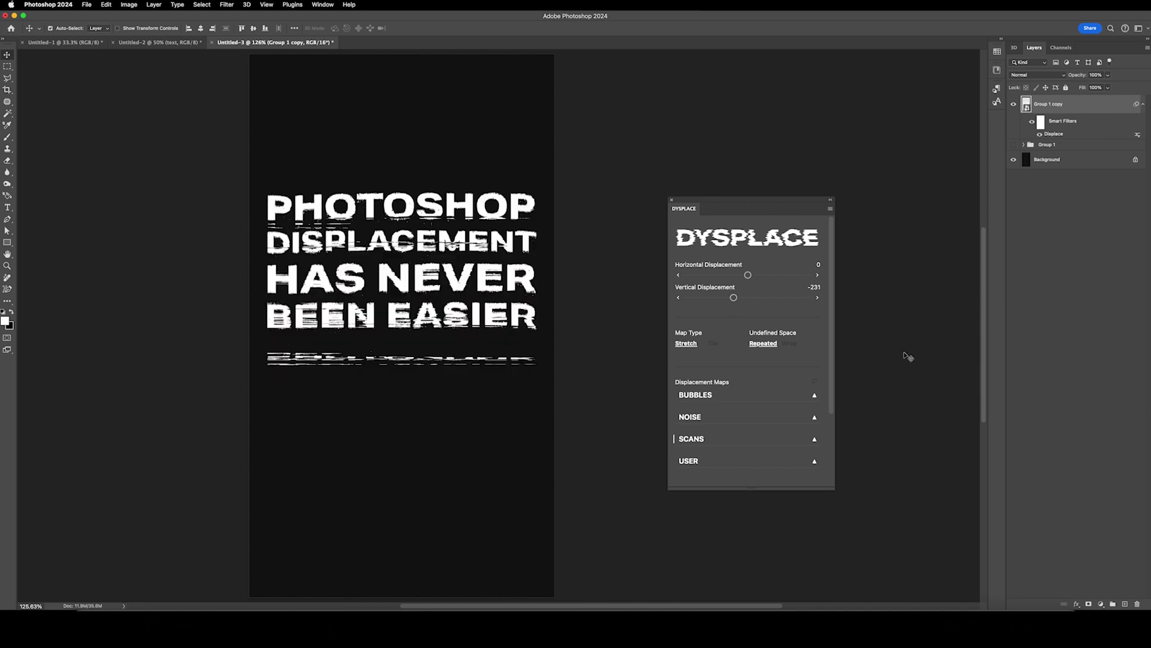
{"action": "left_click", "coordinate": [785, 344]}
{"action": "mouse_move", "coordinate": [748, 275]}
{"action": "left_mouse_down"}
{"action": "mouse_move", "coordinate": [801, 275]}
{"action": "mouse_move", "coordinate": [758, 276]}
{"action": "left_mouse_up"}
{"action": "mouse_move", "coordinate": [758, 277]}
{"action": "left_mouse_down"}
{"action": "mouse_move", "coordinate": [747, 277]}
{"action": "mouse_move", "coordinate": [778, 278]}
{"action": "left_mouse_up"}
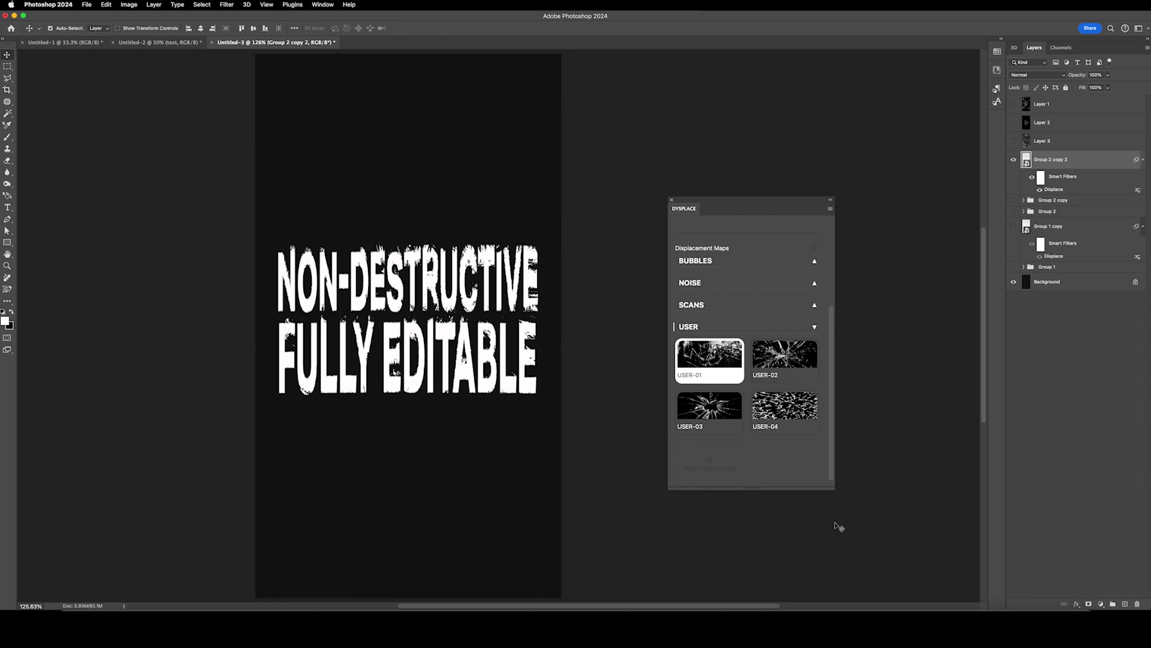
{"action": "left_click", "coordinate": [791, 367]}
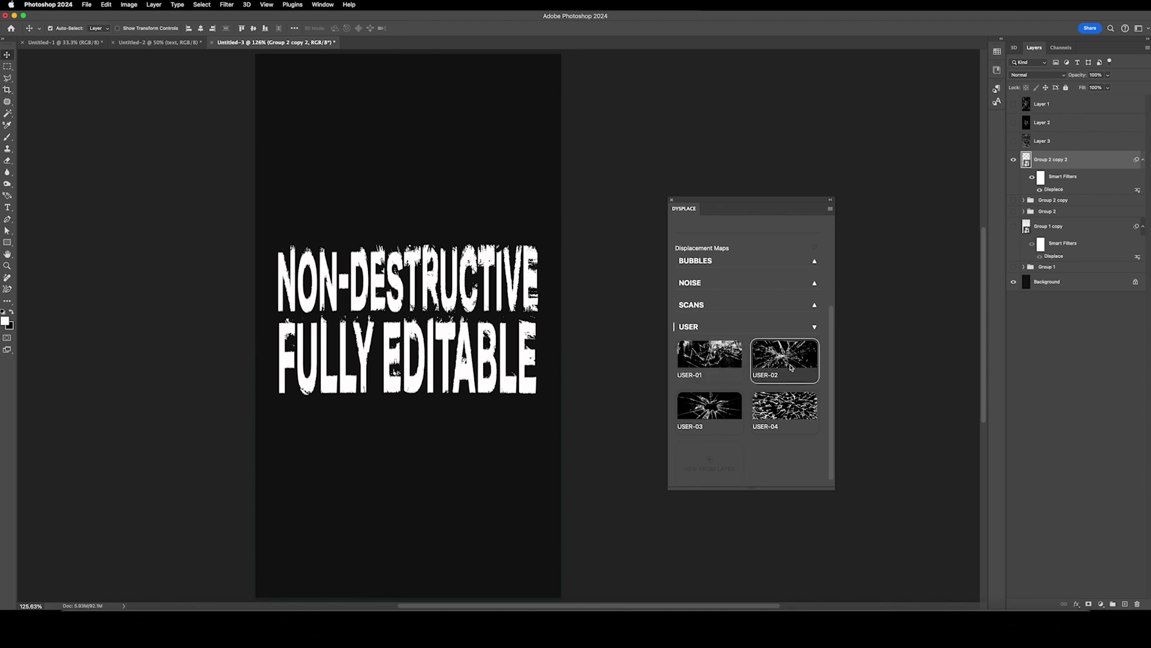
{"action": "left_click", "coordinate": [738, 420]}
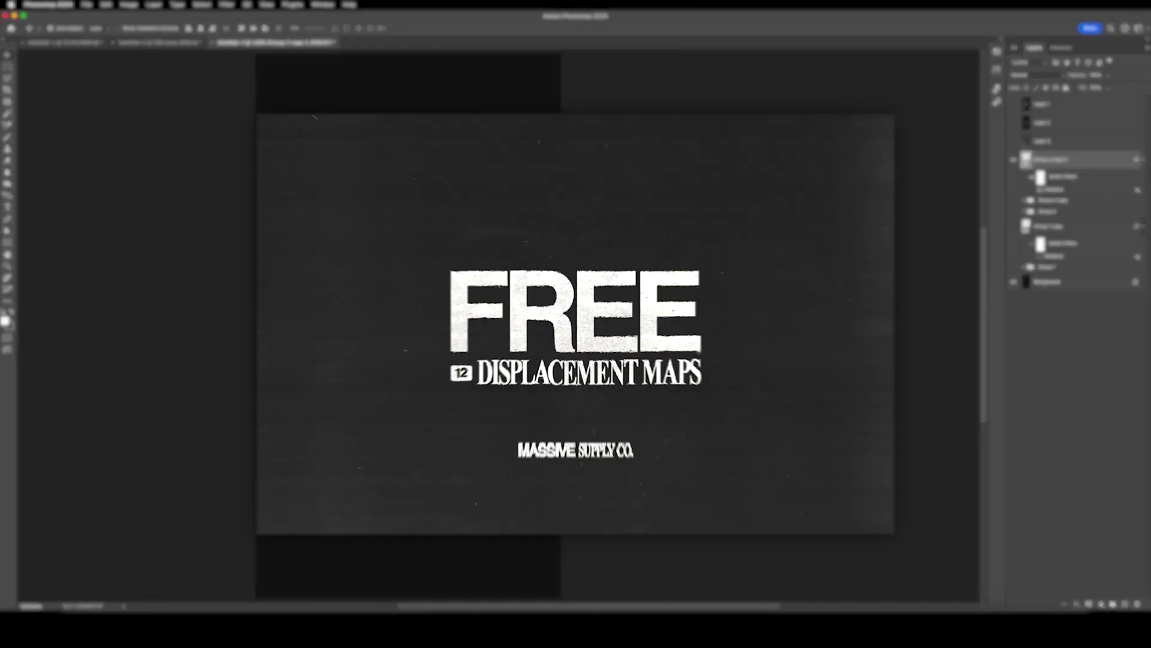